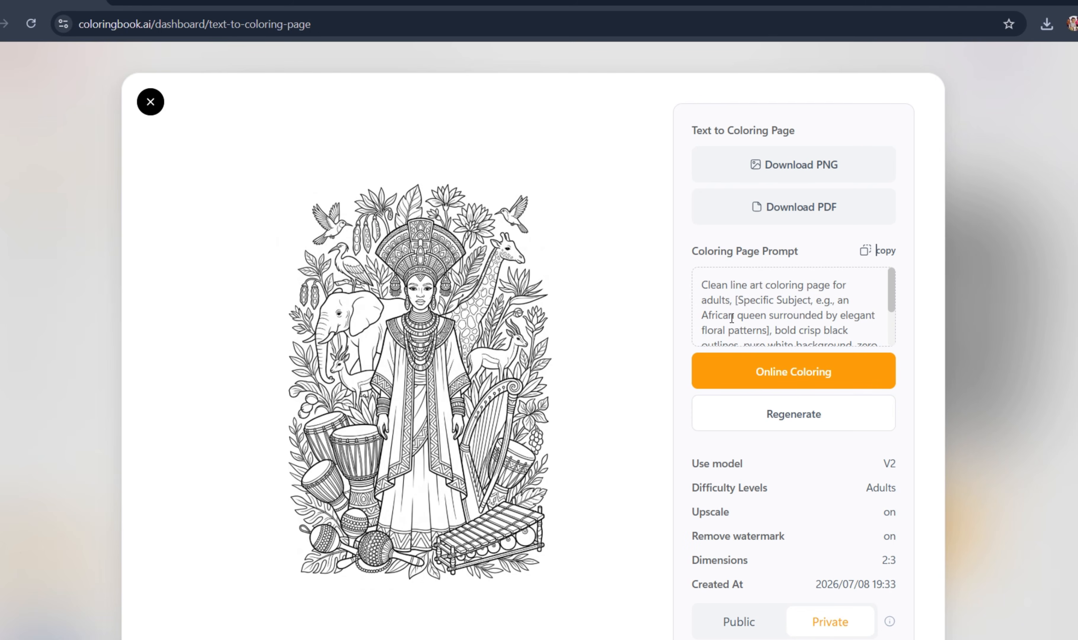
- Read through the full prompt of the generated African queen coloring page and close its preview
scroll(774, 316, down, 2)
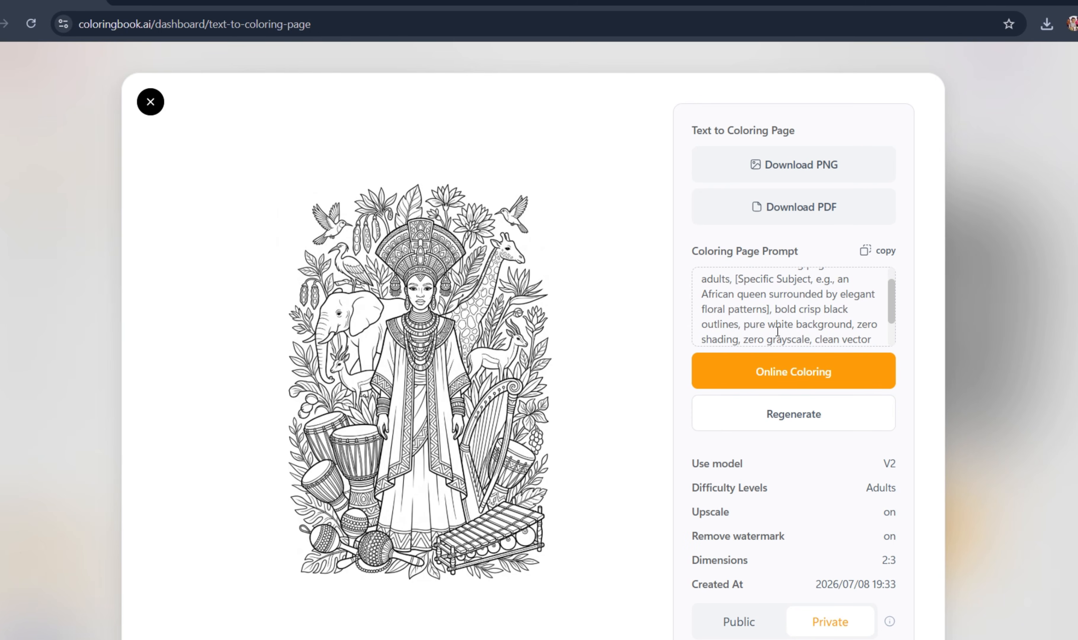
scroll(734, 337, down, 2)
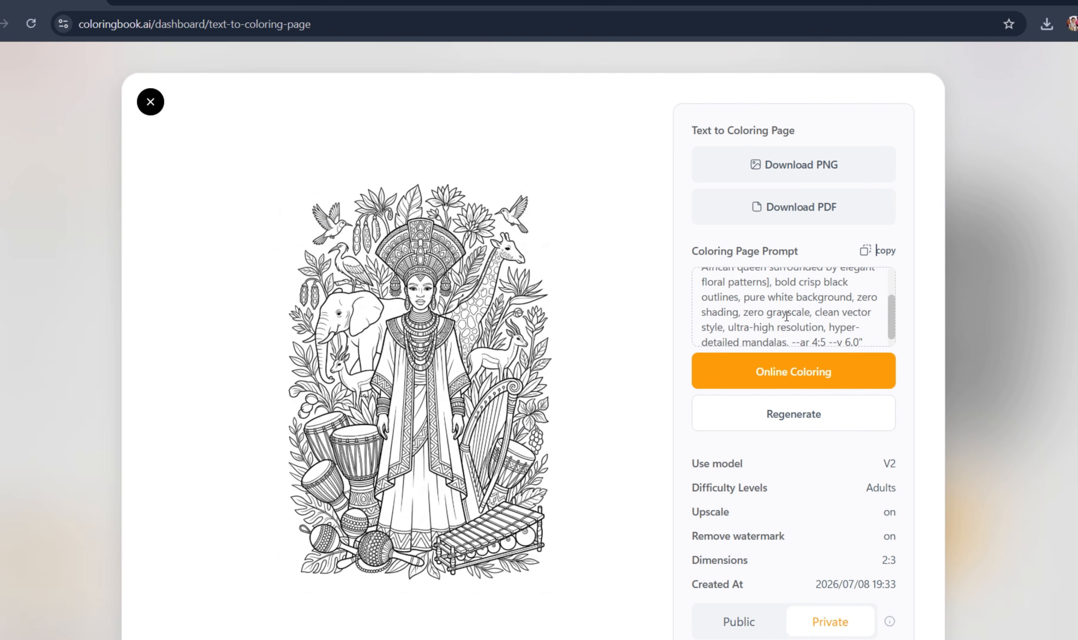
scroll(786, 316, down, 2)
scroll(786, 316, down, 1)
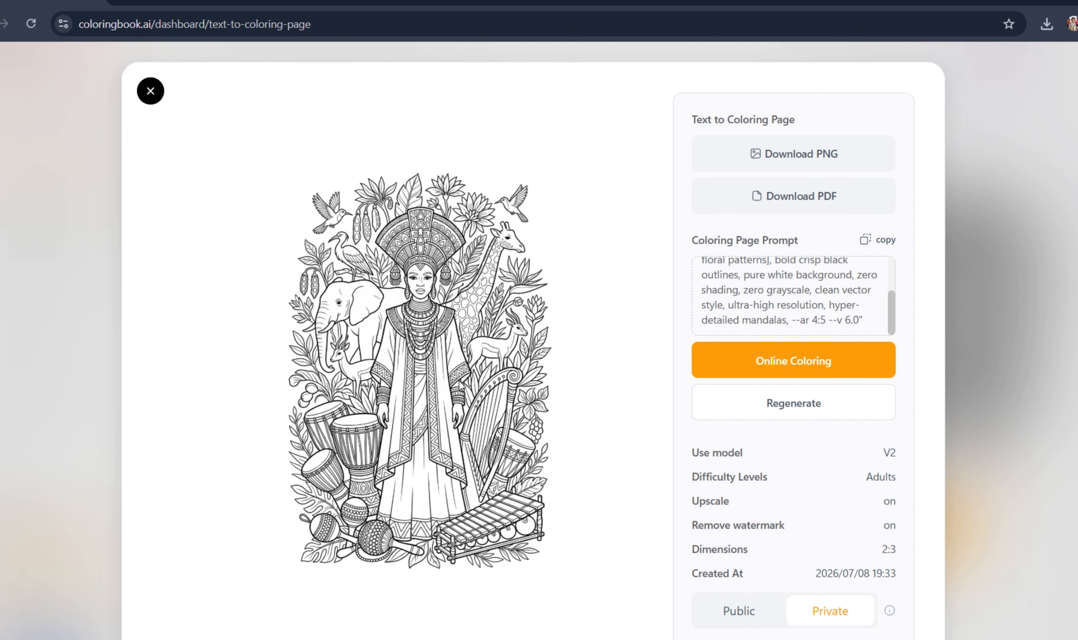
click(150, 92)
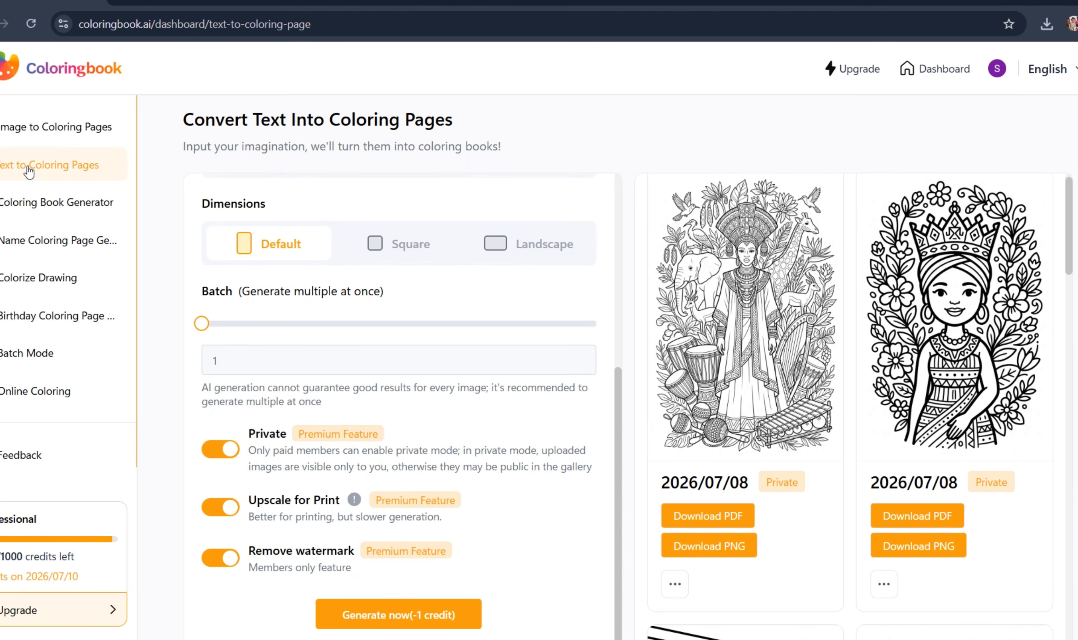
- Replace the whole prompt by pasting the "Clean line art coloring page for adults" text about an African queen with elegant floral patterns
scroll(286, 247, up, 7)
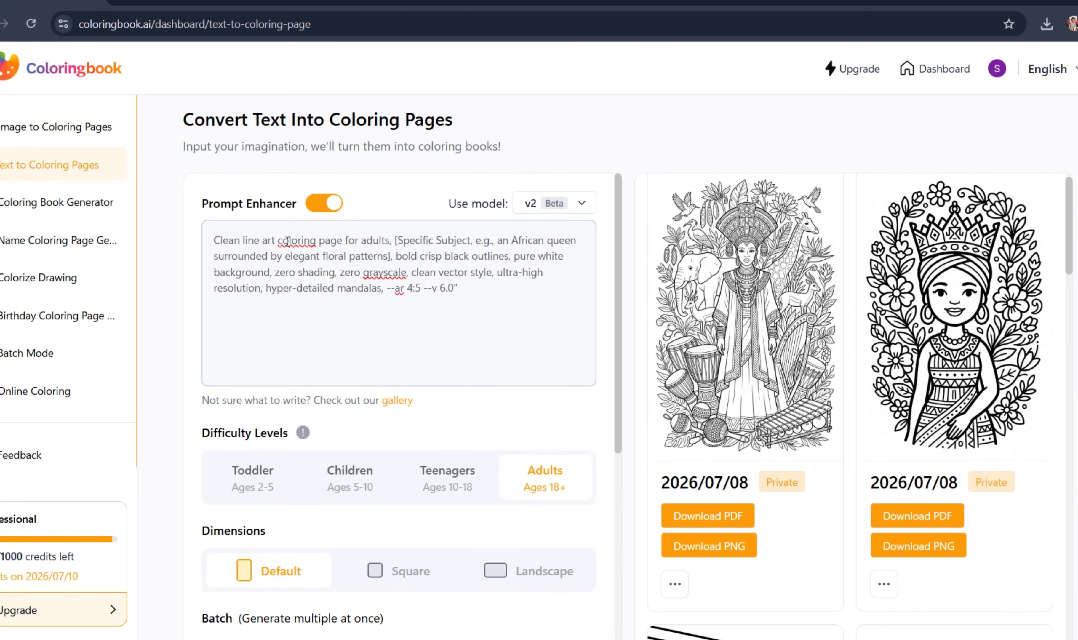
click(366, 288)
key(ctrl+a)
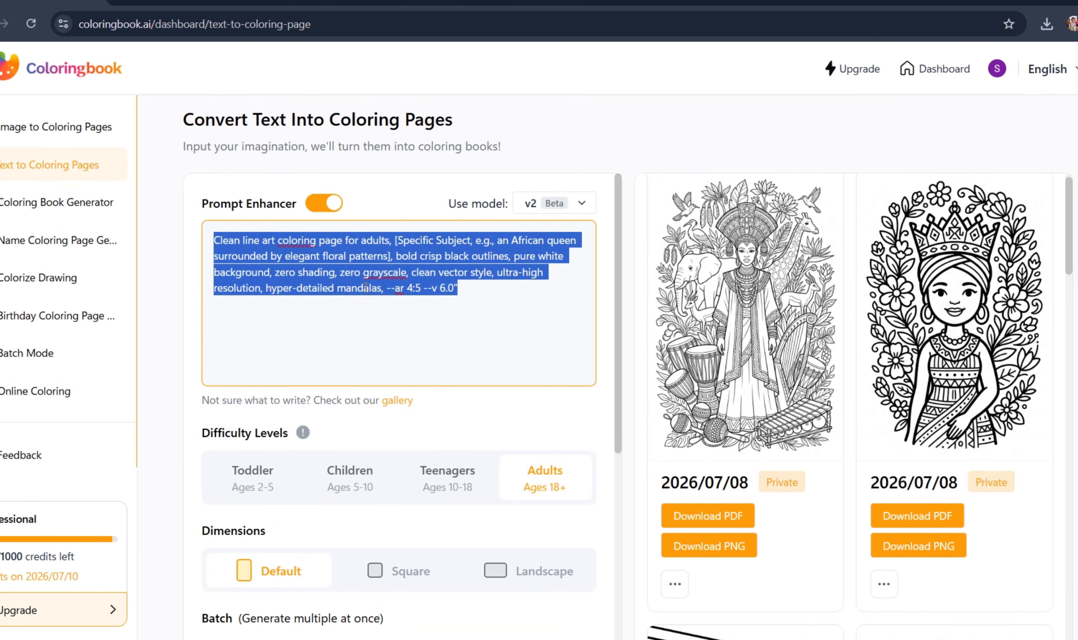
text(Clean line art coloring page for adults, [Specific Subject, e.g., an African queen surrounded by elegant floral patterns], bold crisp black outlines, pure white background, zero shading, zero grayscale, clean vector style, ultra-high resolution, hyper-detailed mandalas, --ar 4:5 --v 6.0")
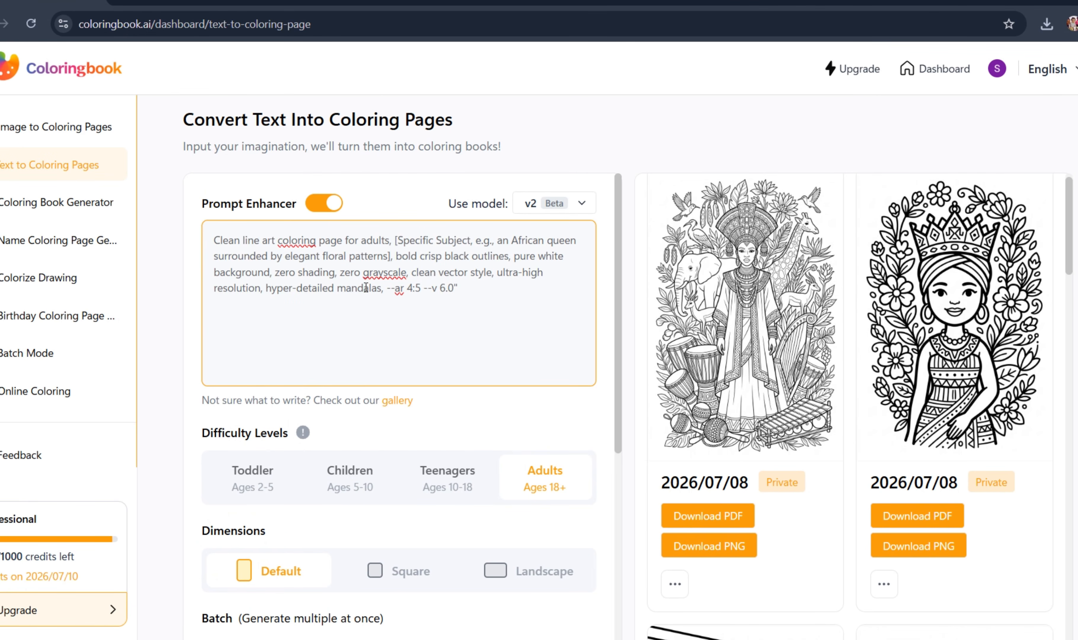
- Review the generation settings and generate a single coloring page at Adults difficulty with Default dimensions
scroll(365, 288, down, 1)
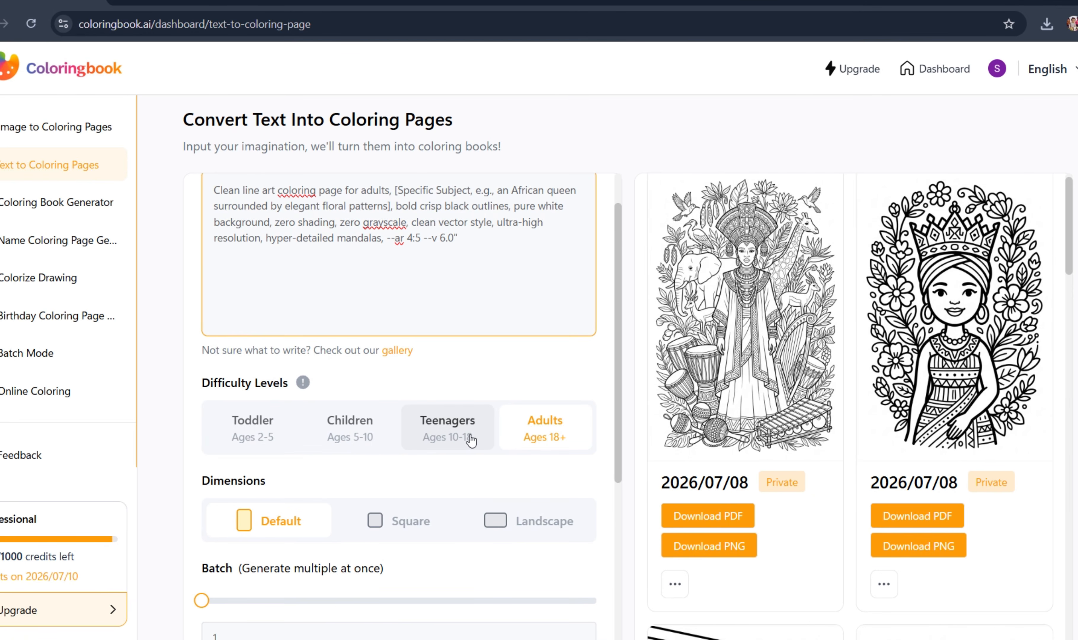
scroll(471, 440, down, 1)
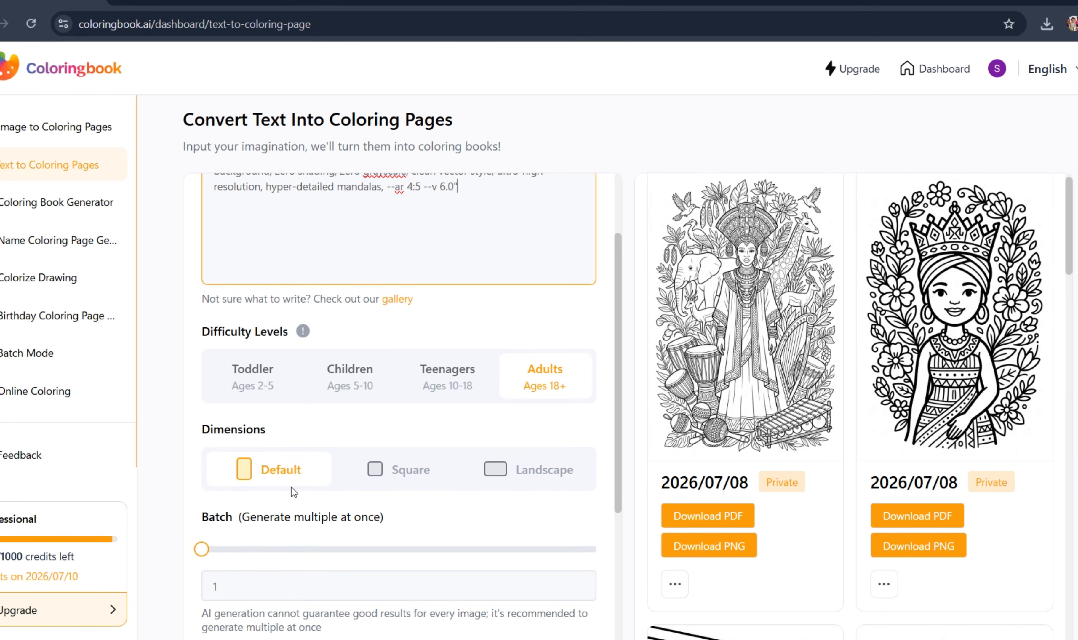
scroll(291, 487, down, 2)
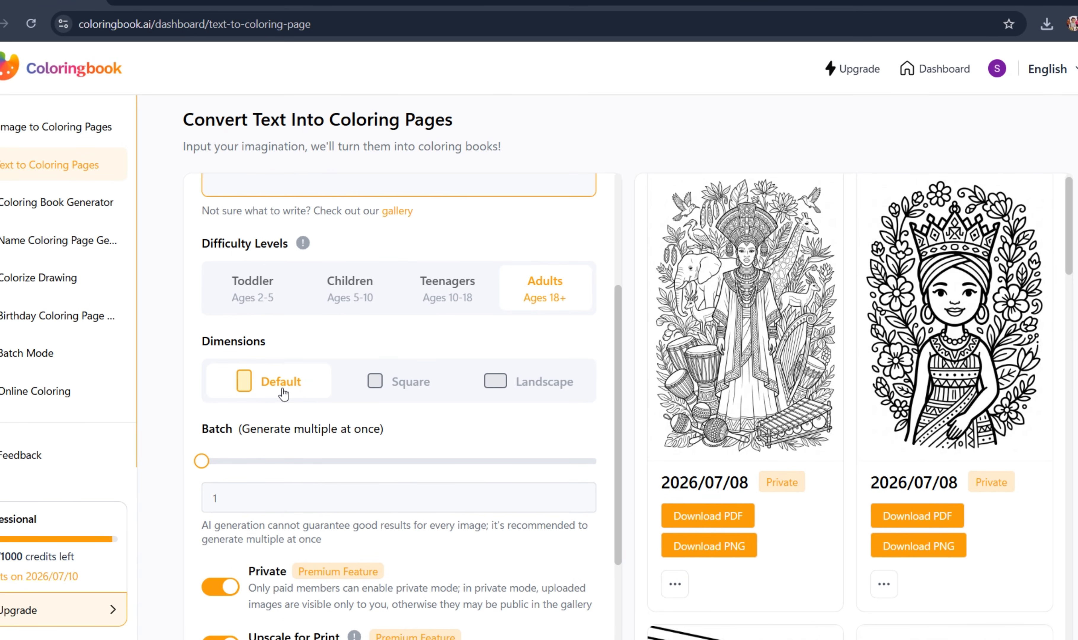
scroll(283, 393, down, 1)
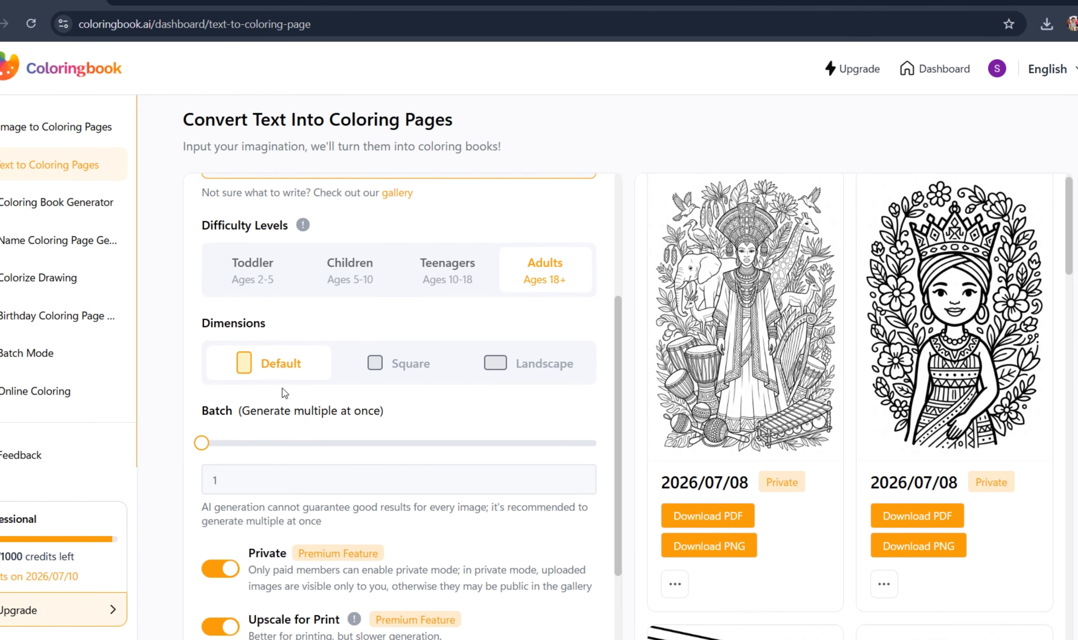
scroll(282, 388, down, 2)
scroll(282, 388, down, 2)
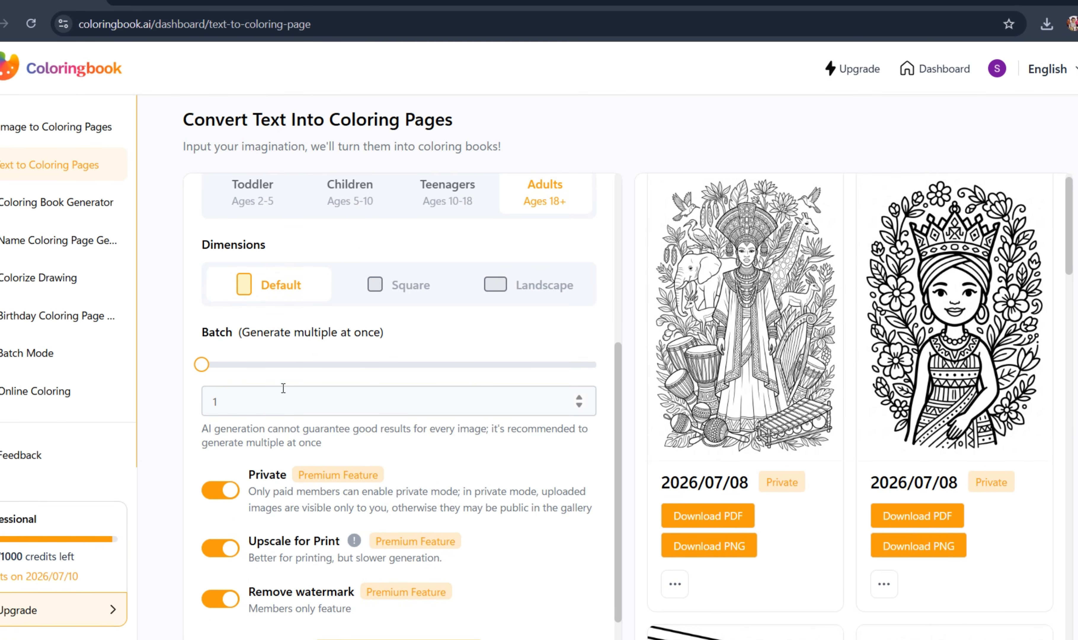
scroll(283, 388, down, 2)
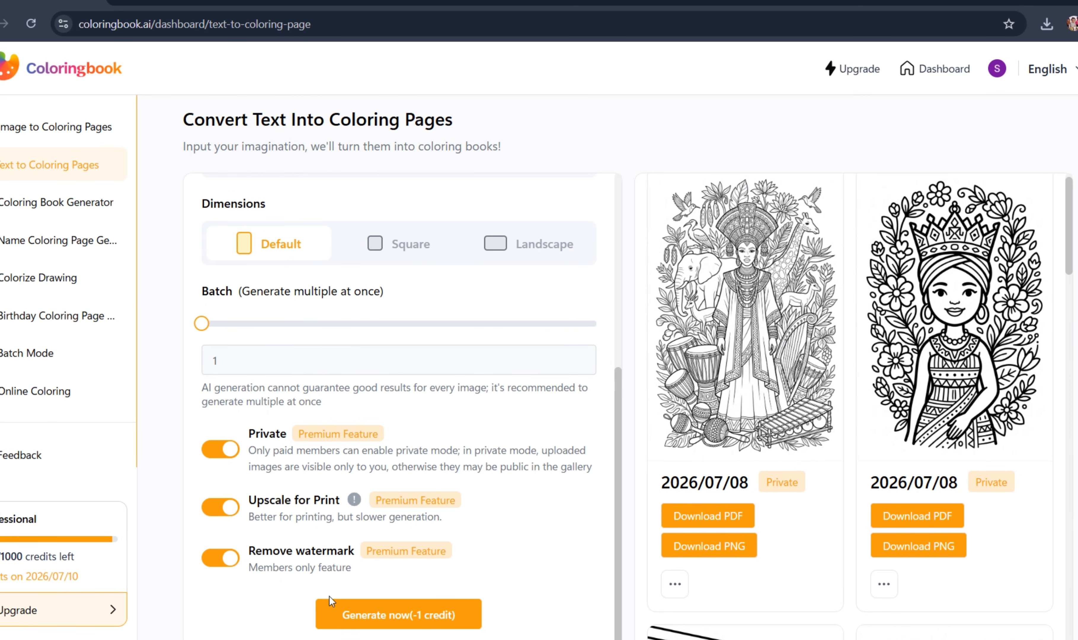
click(354, 618)
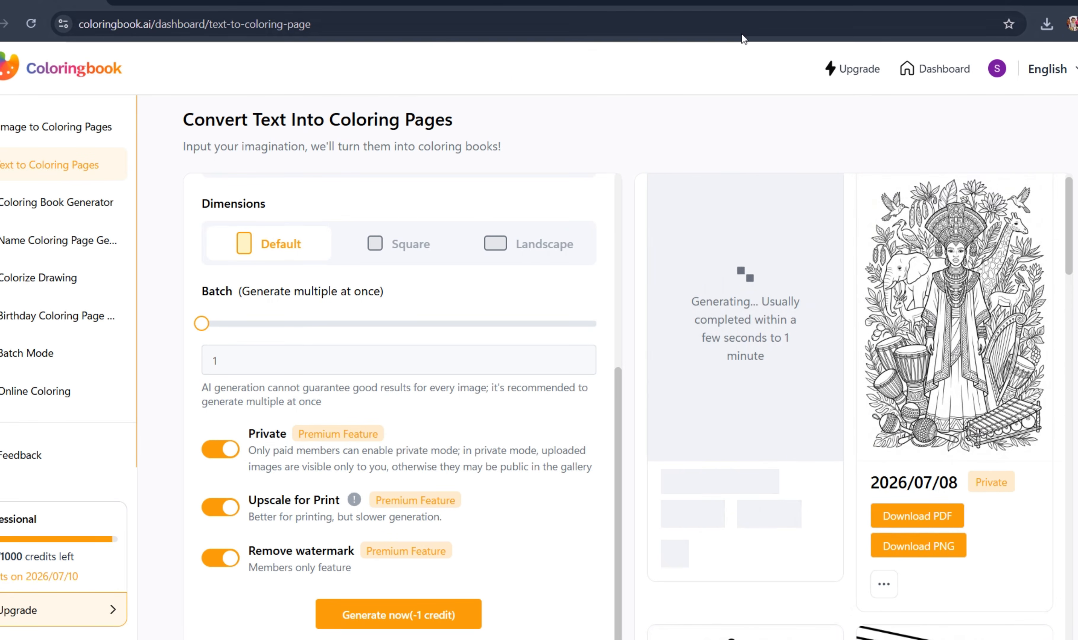
click(753, 3)
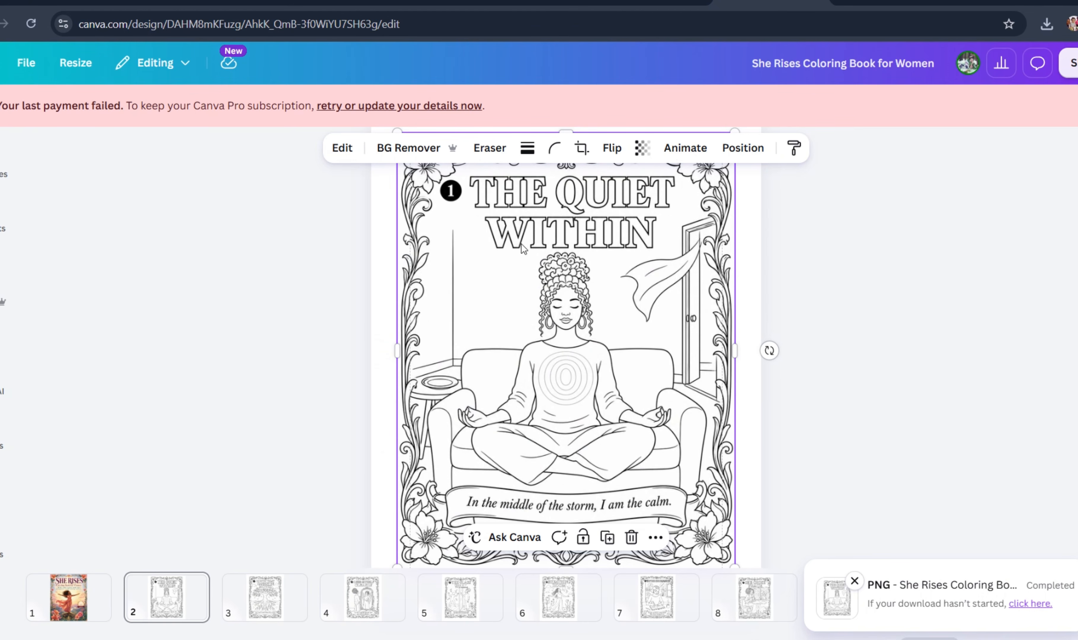
click(51, 5)
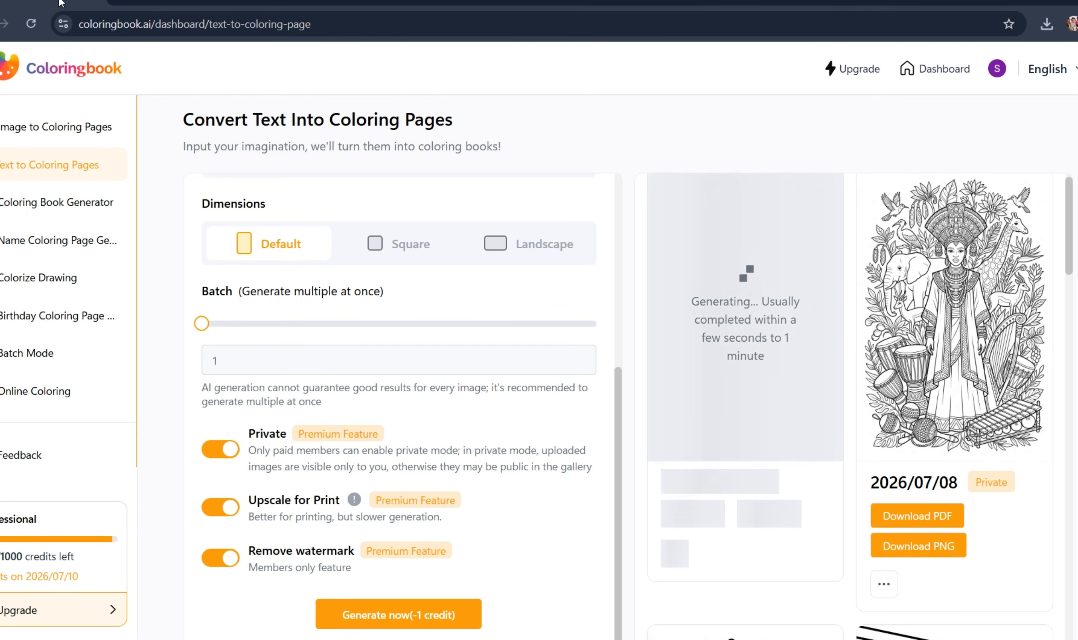
- Download the previously generated African queen coloring page as a PNG and close its preview
mouse_move(927, 326)
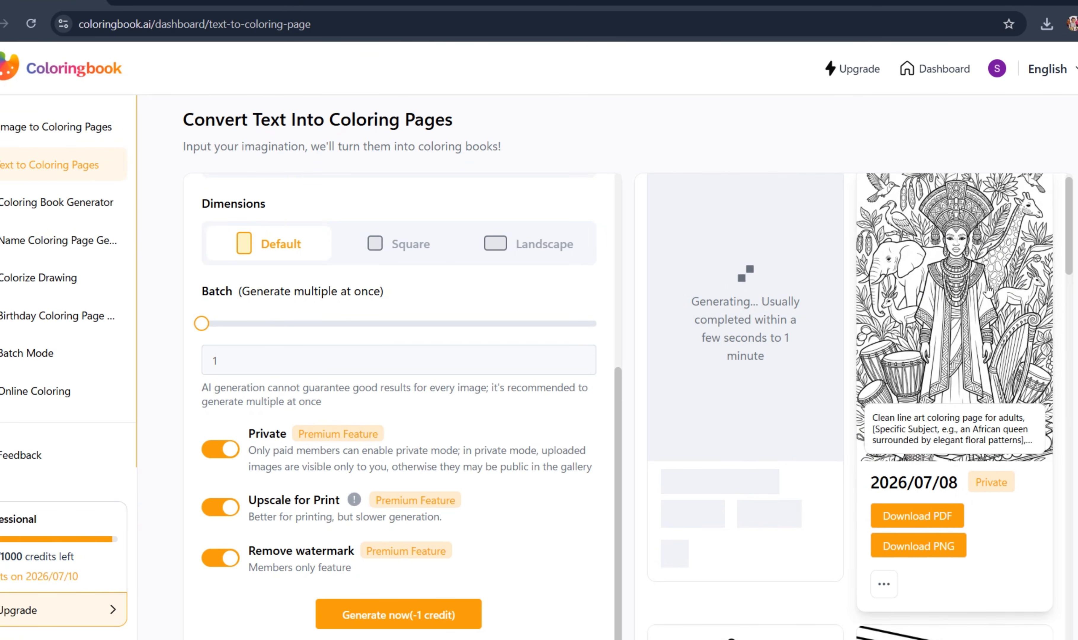
click(951, 302)
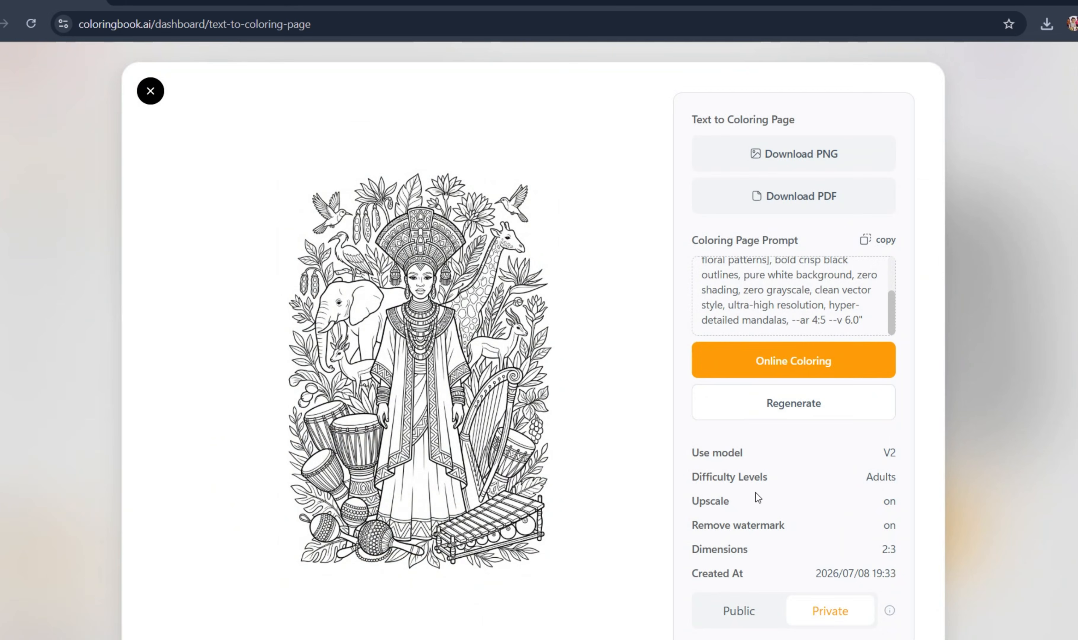
click(780, 161)
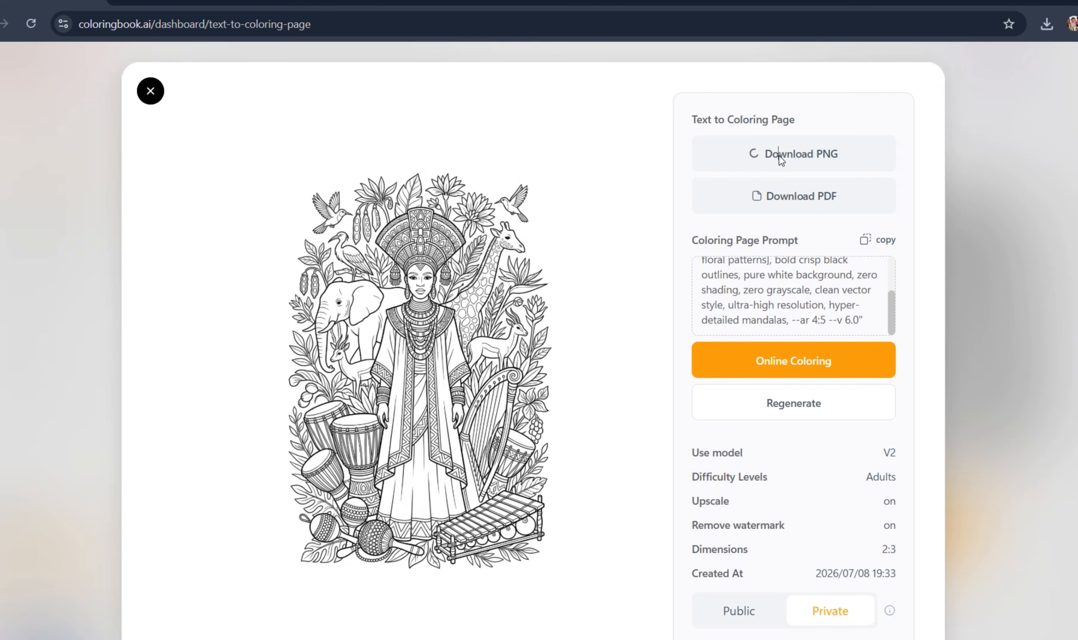
click(150, 94)
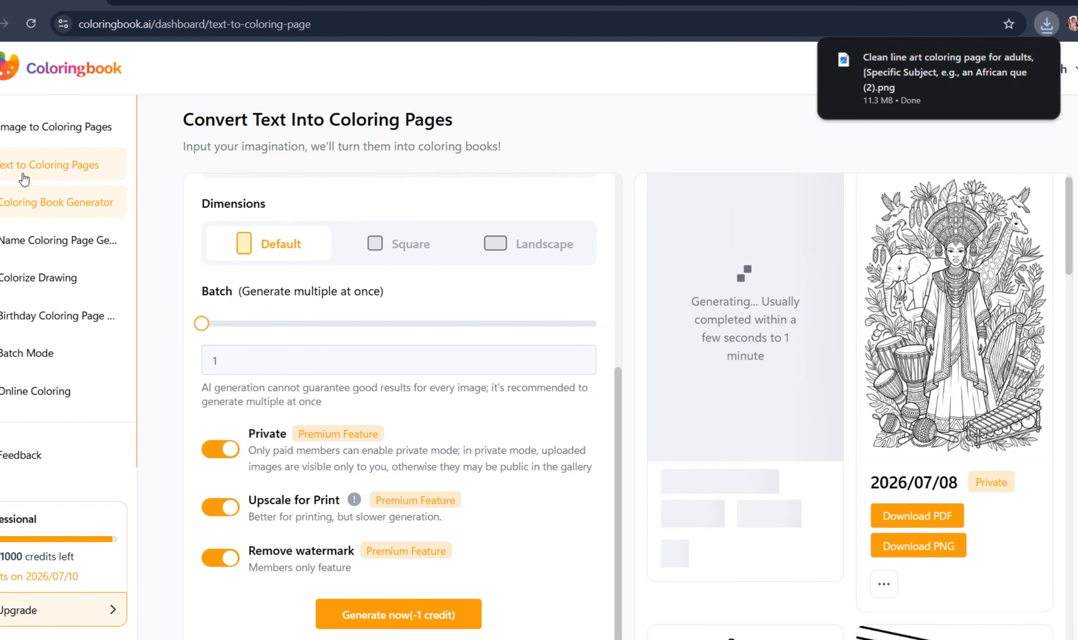
- Open the Online Coloring tool and look over its ready-made coloring pages
click(51, 132)
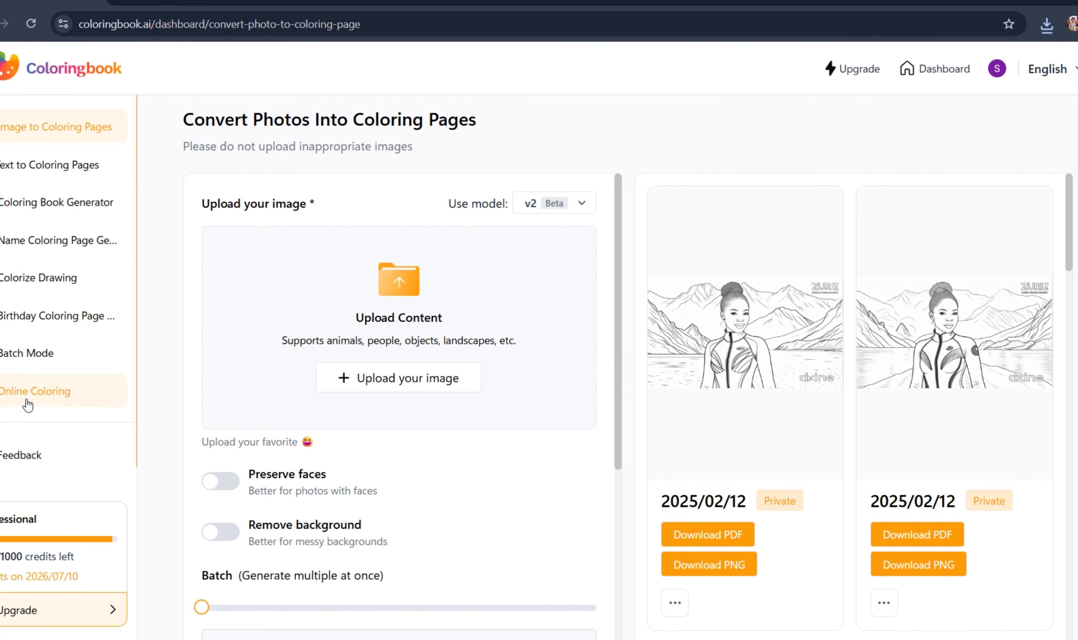
click(42, 400)
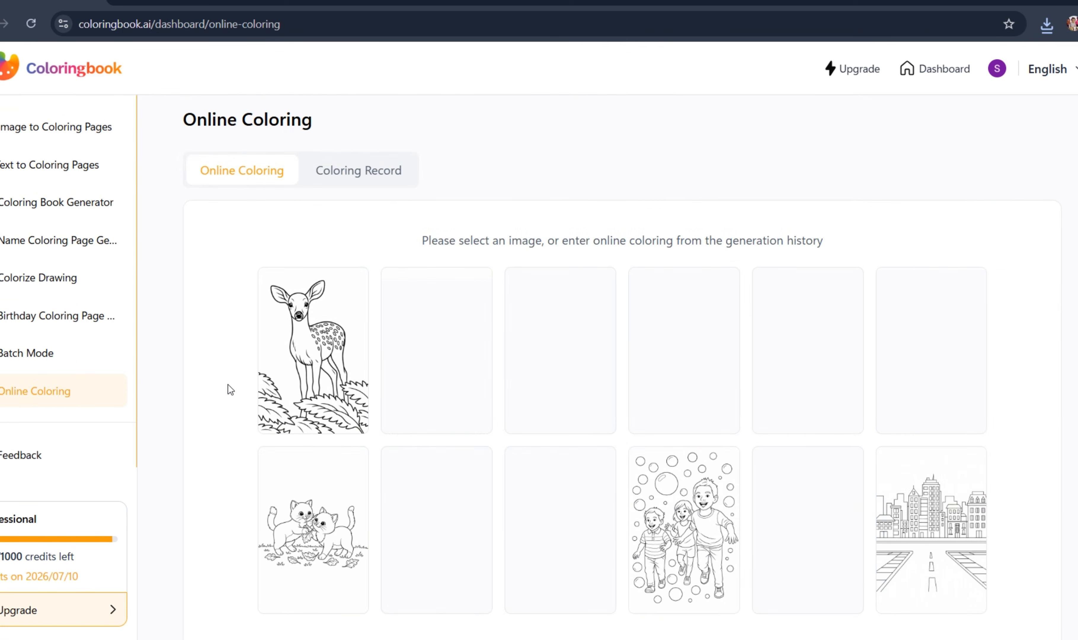
scroll(345, 356, down, 2)
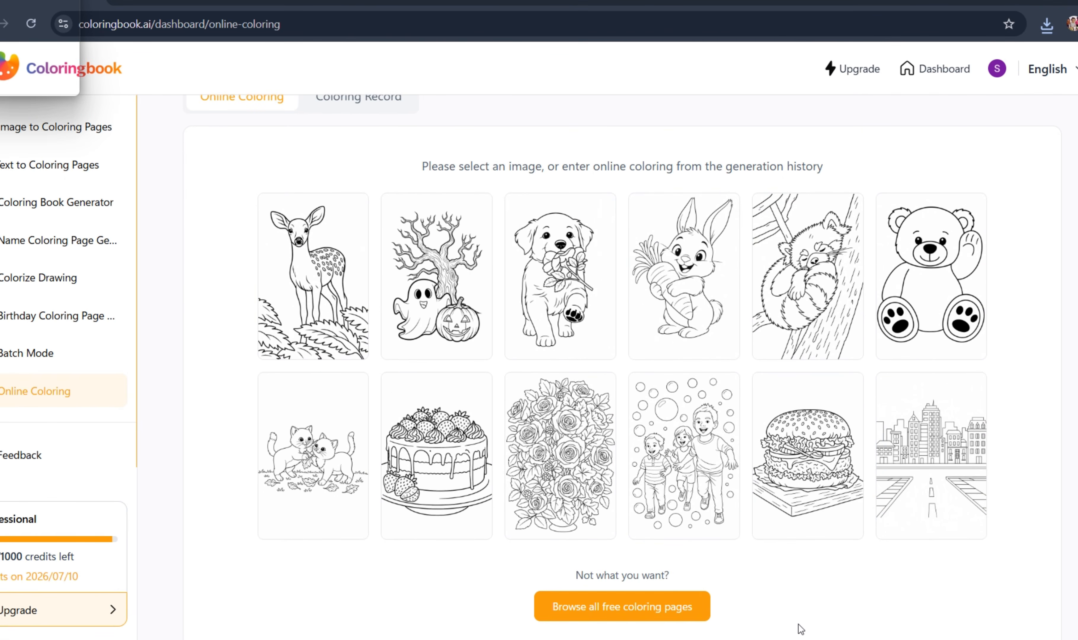
scroll(420, 448, up, 2)
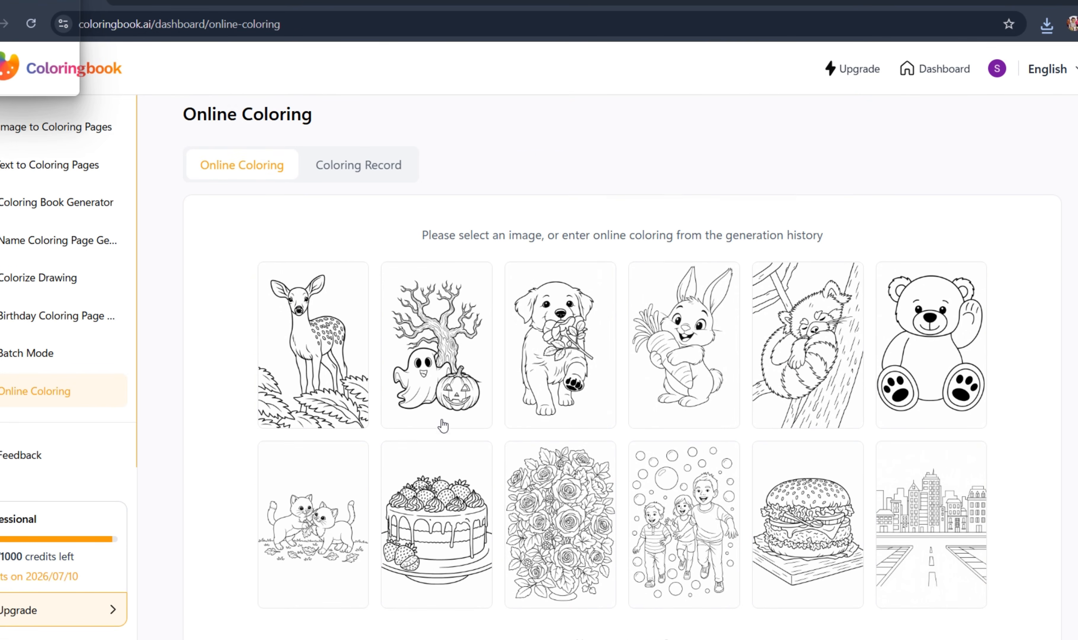
scroll(442, 425, down, 2)
scroll(442, 425, up, 2)
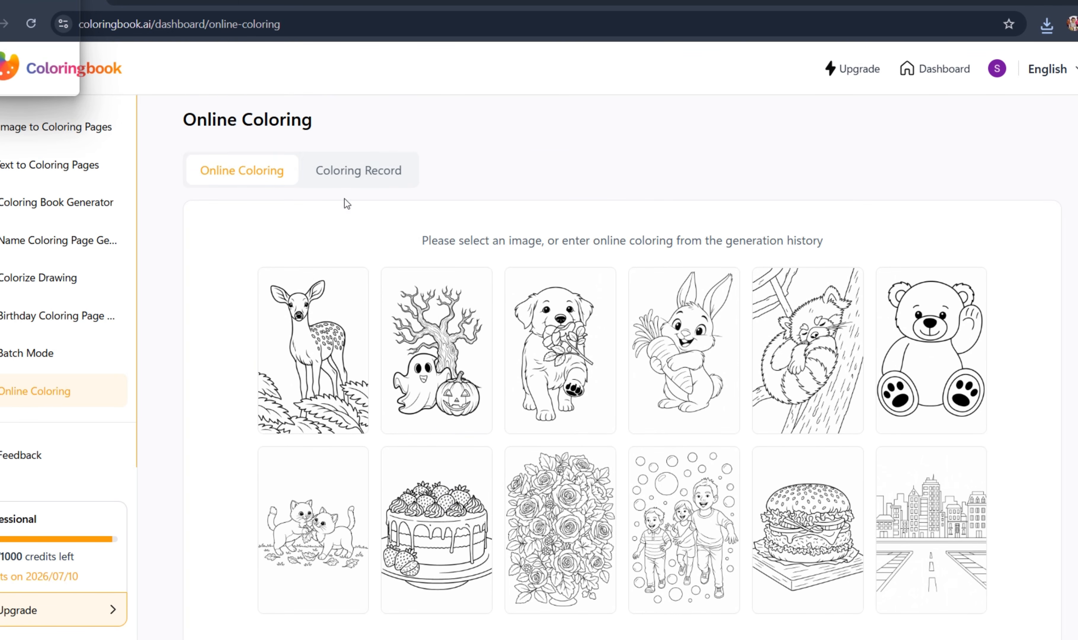
- Check the Coloring Record, return to the Online Coloring gallery and find the option for browsing more free pages
click(346, 185)
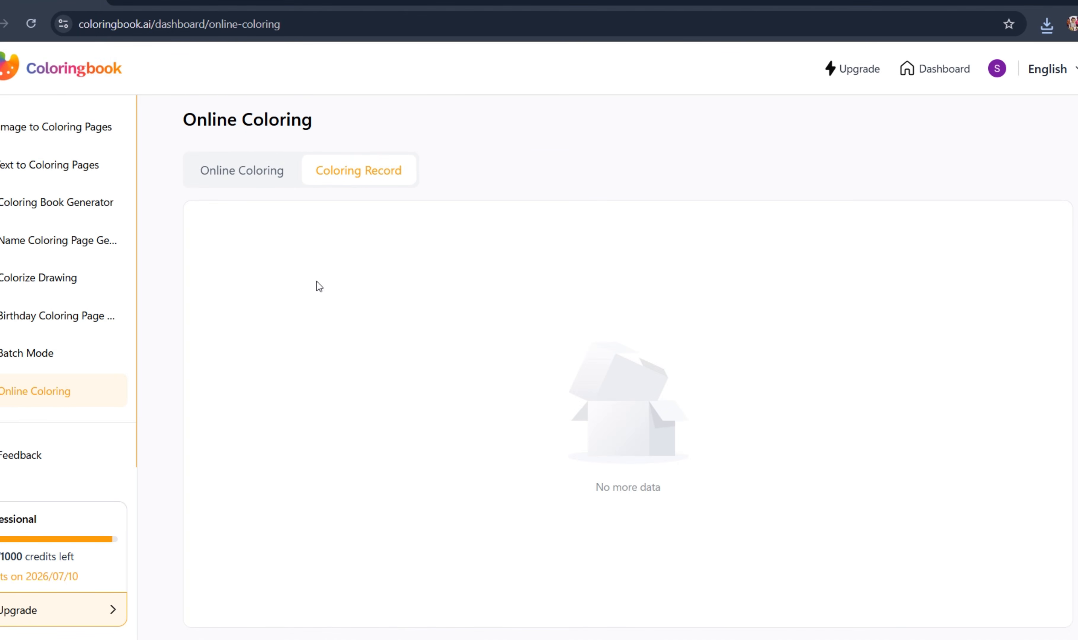
click(242, 171)
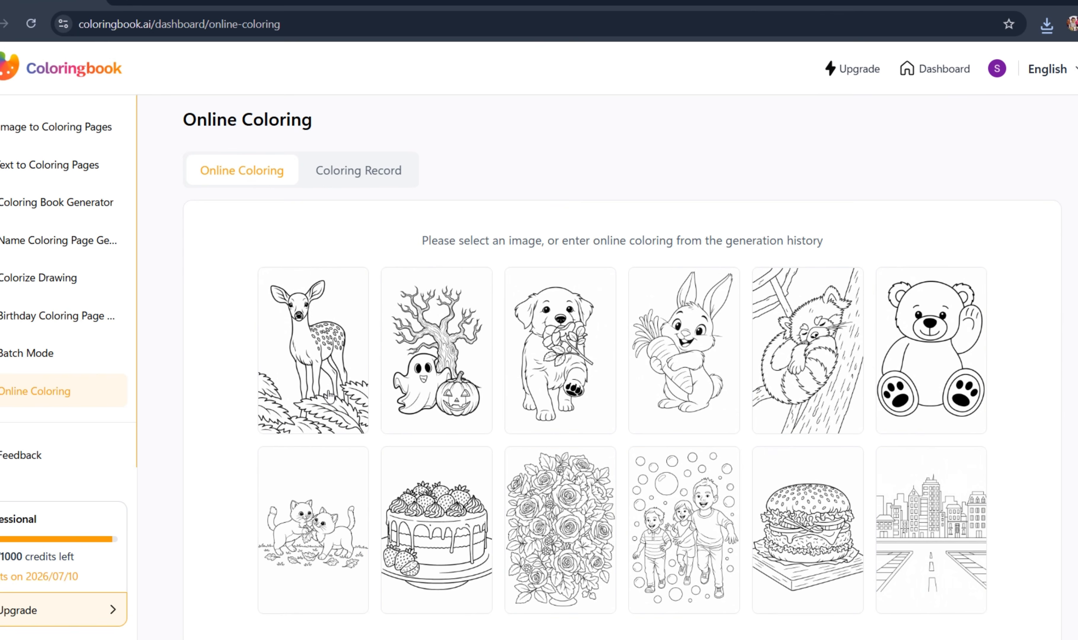
scroll(329, 397, down, 2)
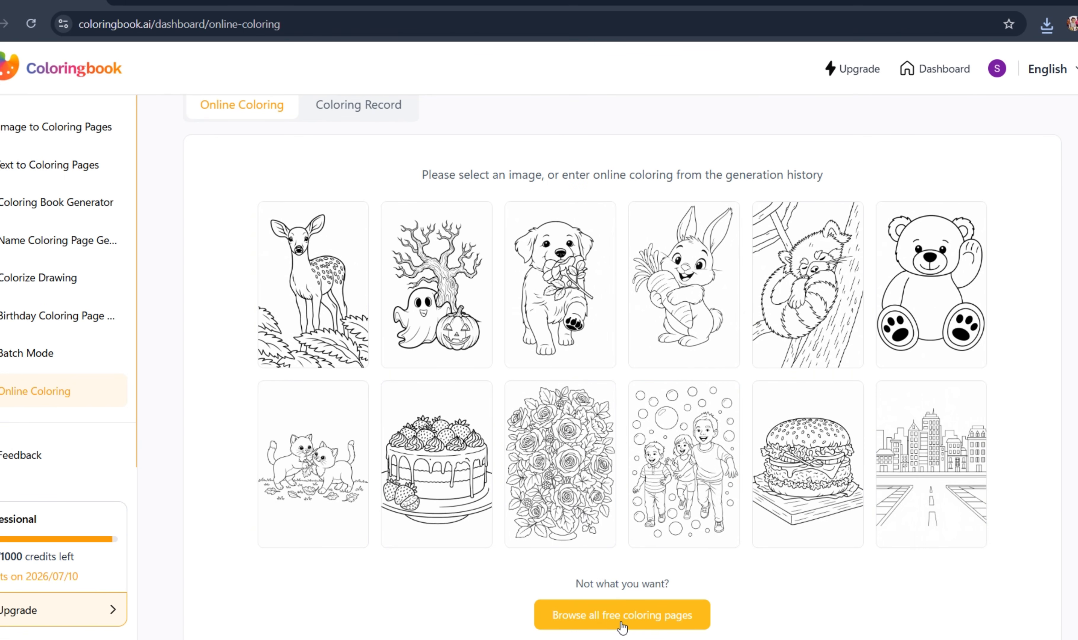
scroll(553, 426, up, 1)
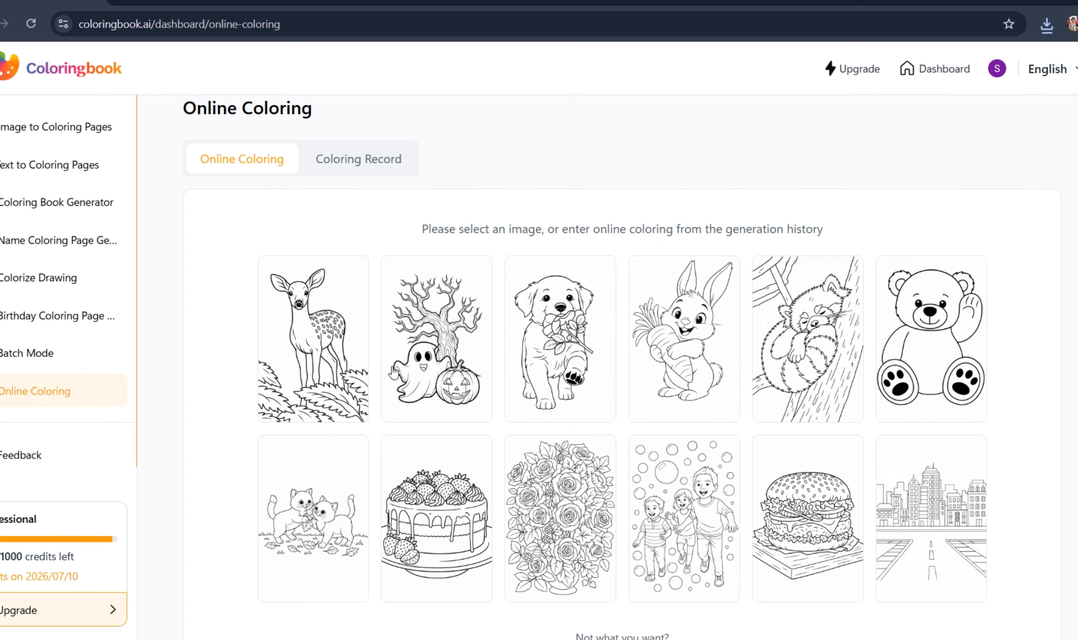
- Upload the newest downloaded African queen PNG, the file ending in "(2).png", to Image to Coloring Pages
click(48, 135)
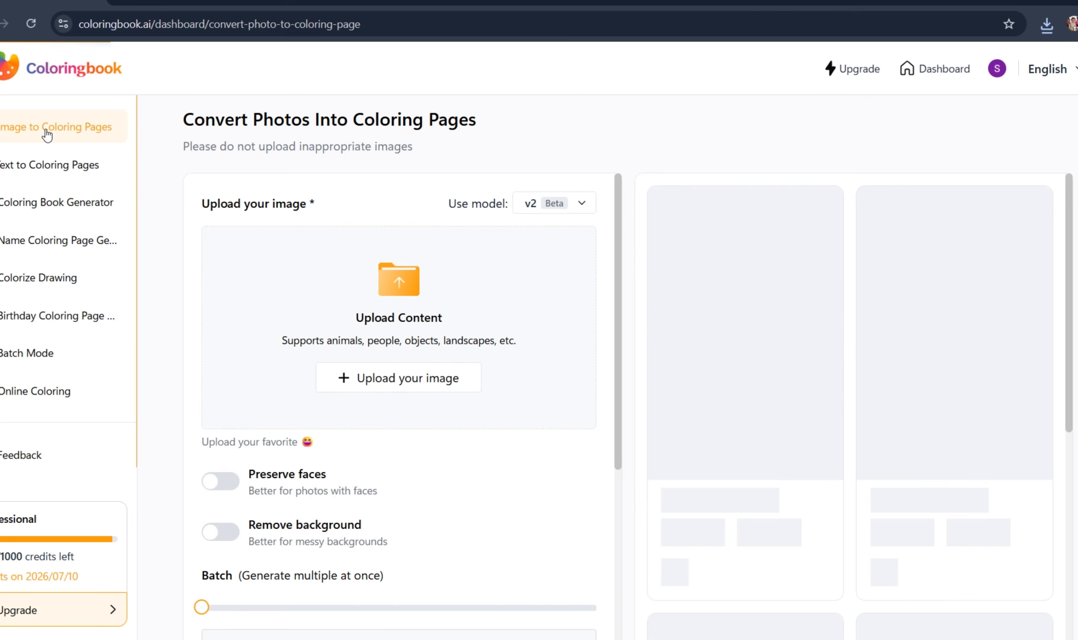
click(1046, 25)
drag(913, 113, 371, 304)
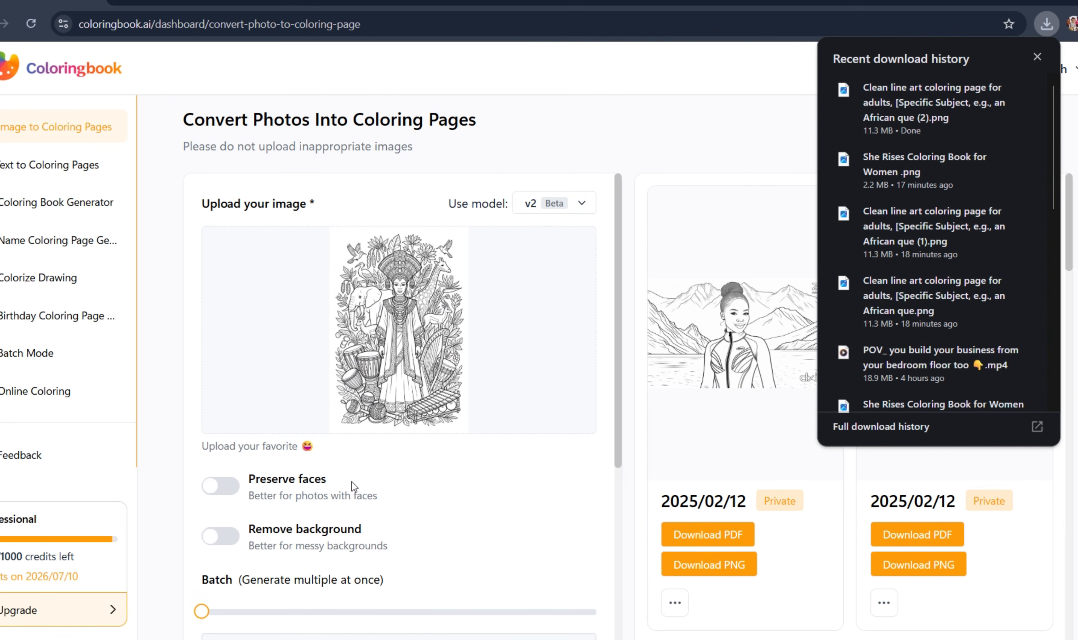
- Enable Preserve faces and Remove background for the uploaded African queen image
scroll(352, 482, down, 1)
scroll(351, 482, up, 1)
scroll(351, 482, down, 1)
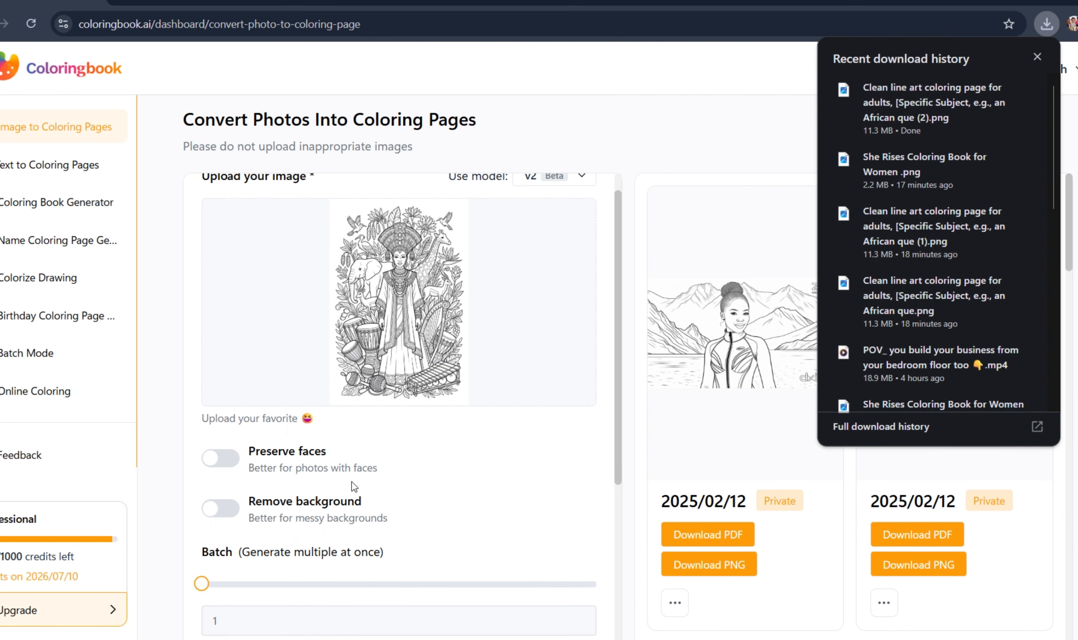
scroll(352, 482, down, 1)
click(226, 420)
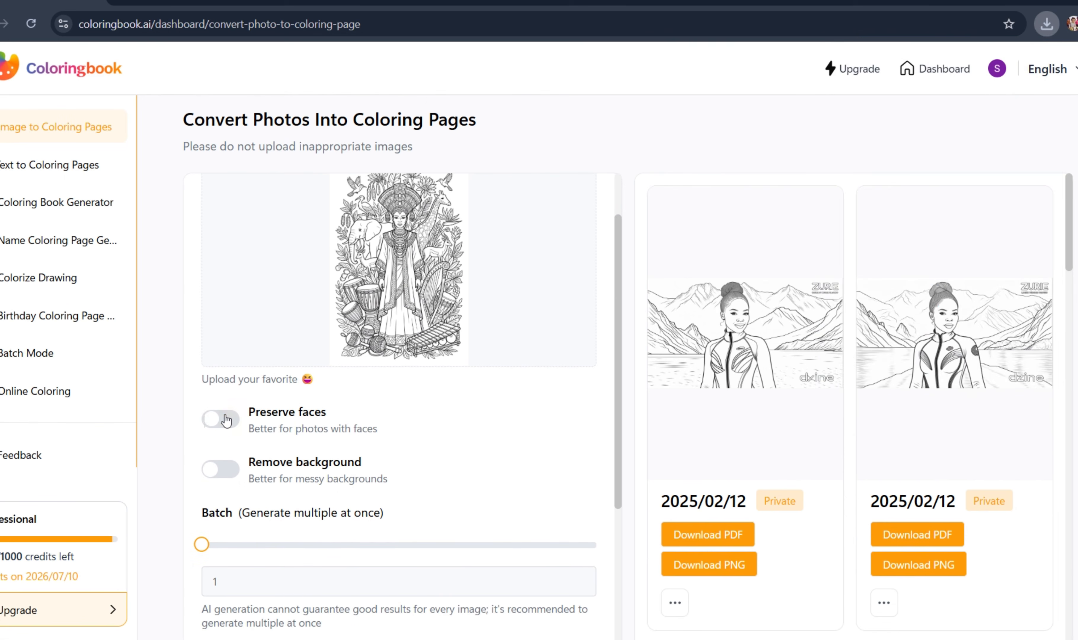
click(229, 469)
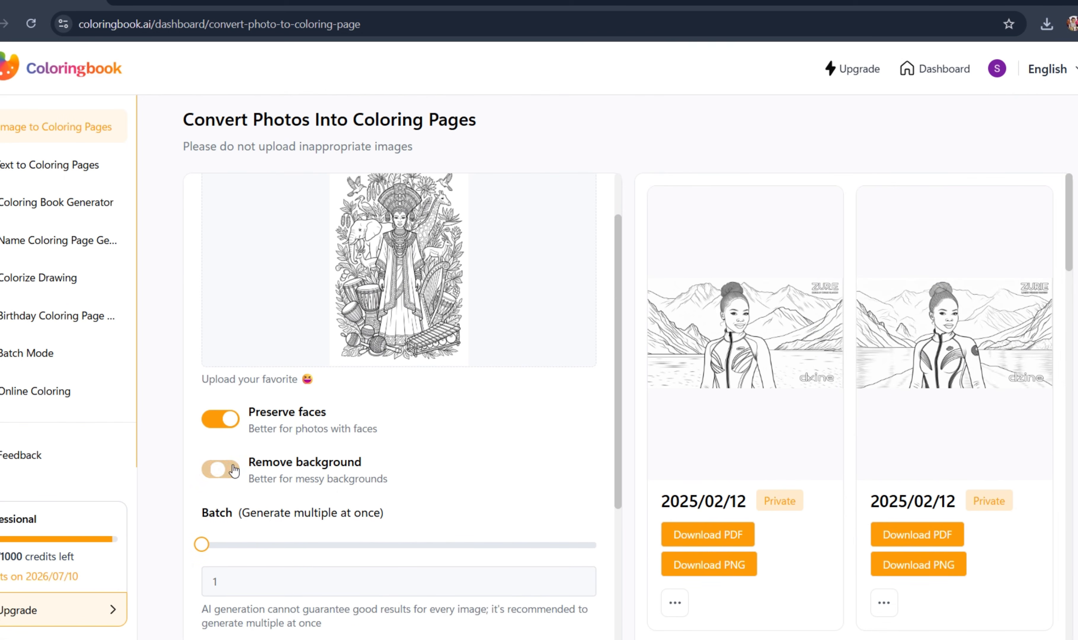
scroll(268, 530, down, 2)
scroll(268, 530, down, 2)
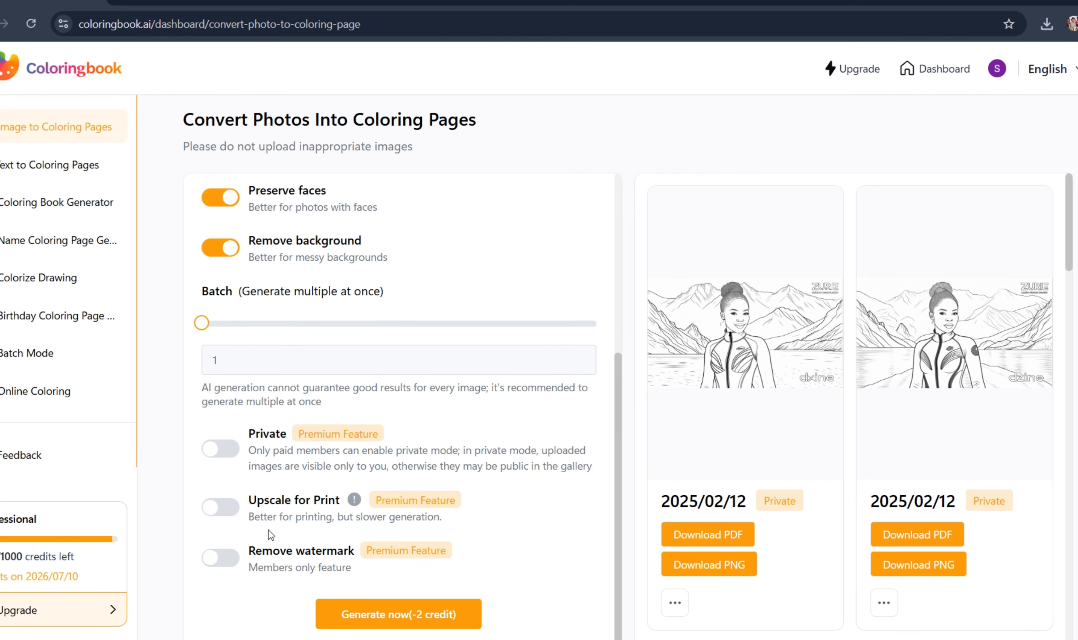
- Enable Private, Upscale for Print and Remove watermark, and generate the coloring page from the uploaded African queen image
click(230, 453)
click(227, 508)
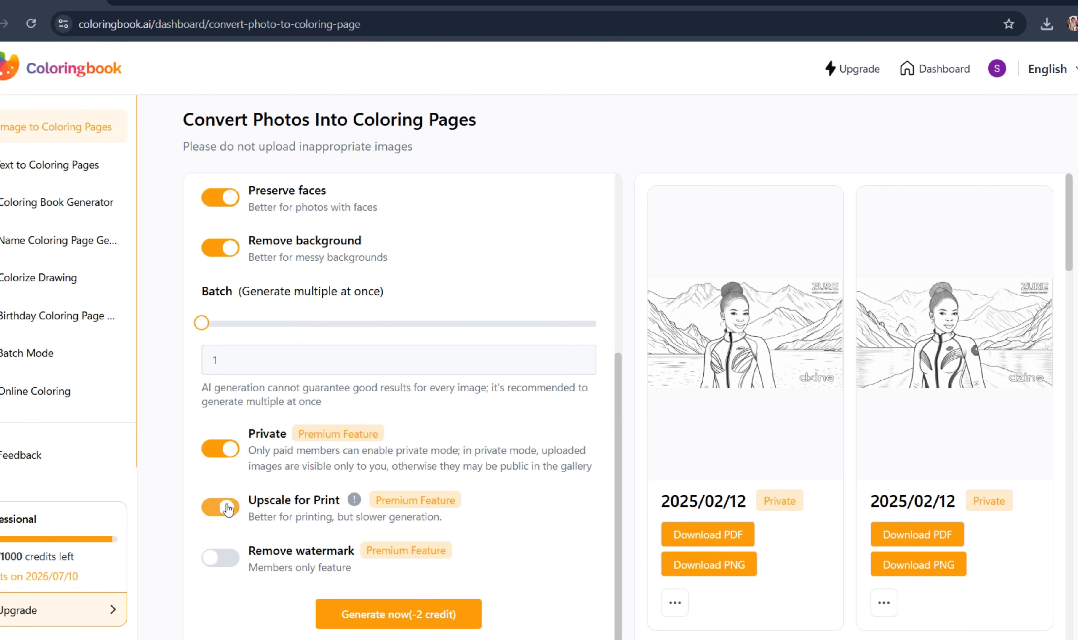
click(227, 558)
click(399, 614)
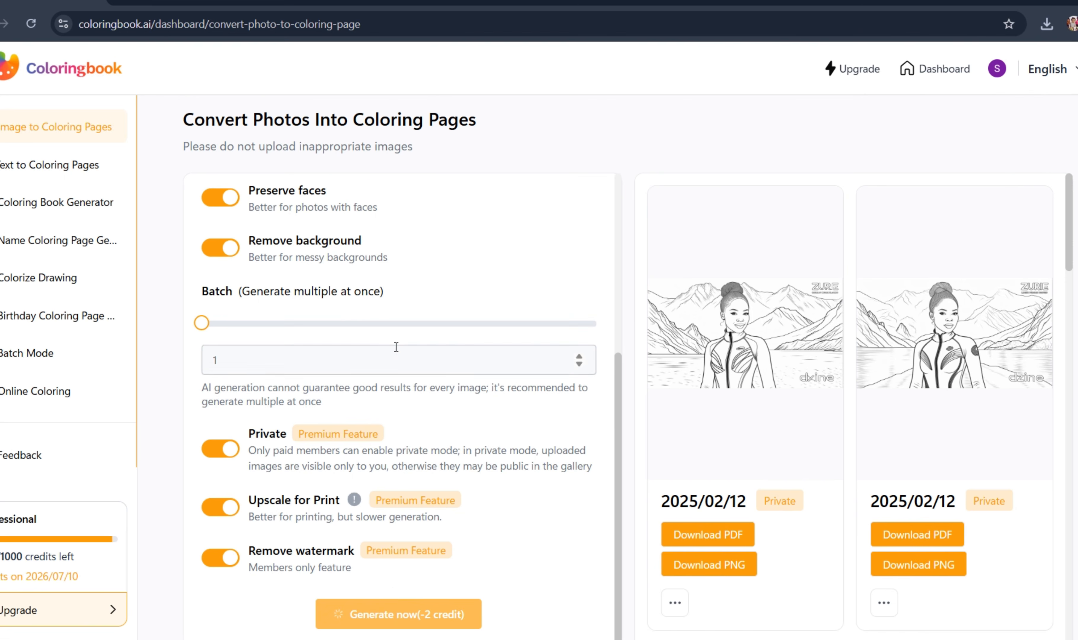
scroll(396, 347, up, 6)
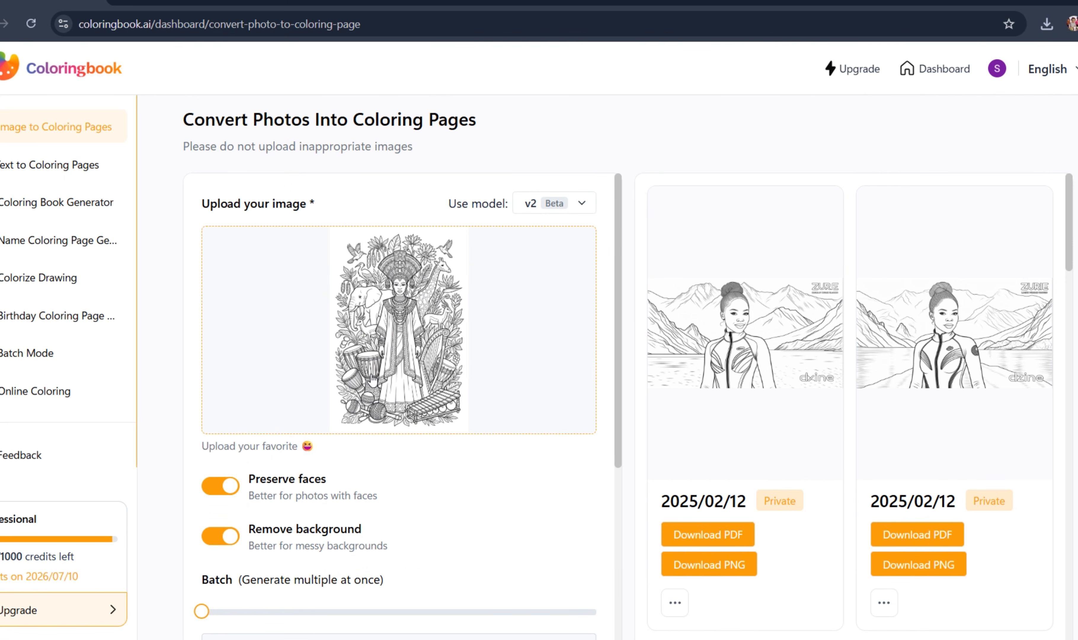
scroll(372, 380, down, 2)
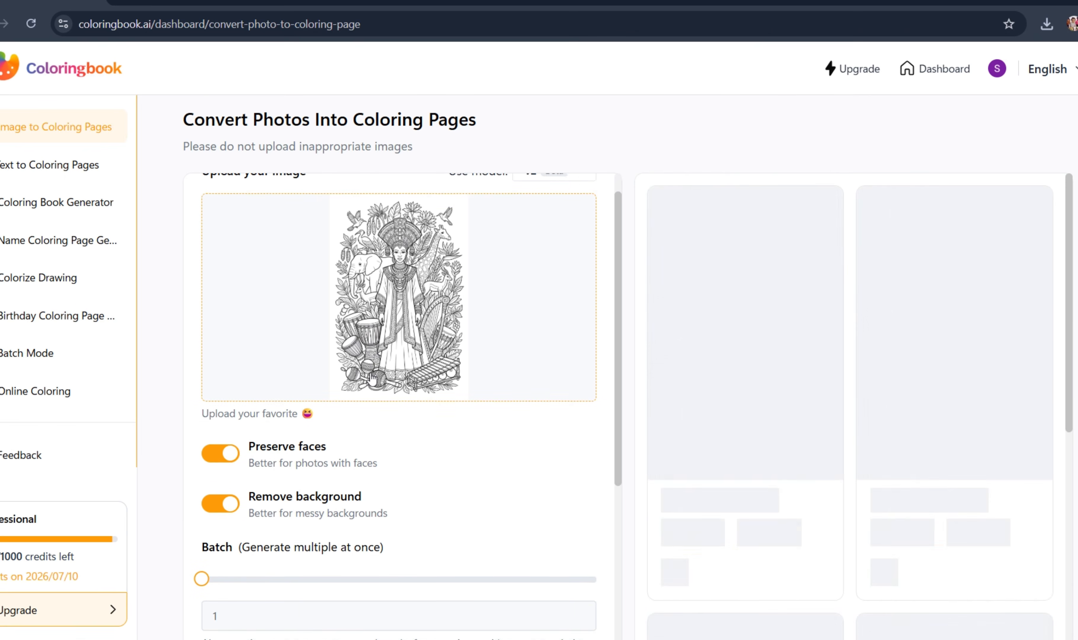
scroll(370, 373, down, 1)
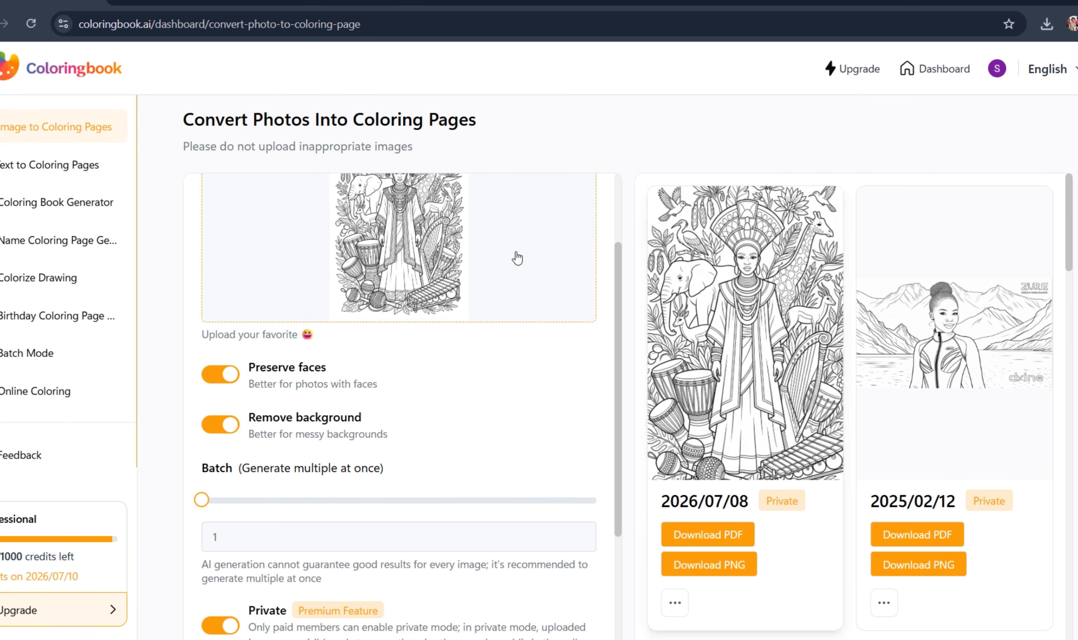
- Open the standing deer page in Online Coloring and look through the available color palette groups
click(41, 401)
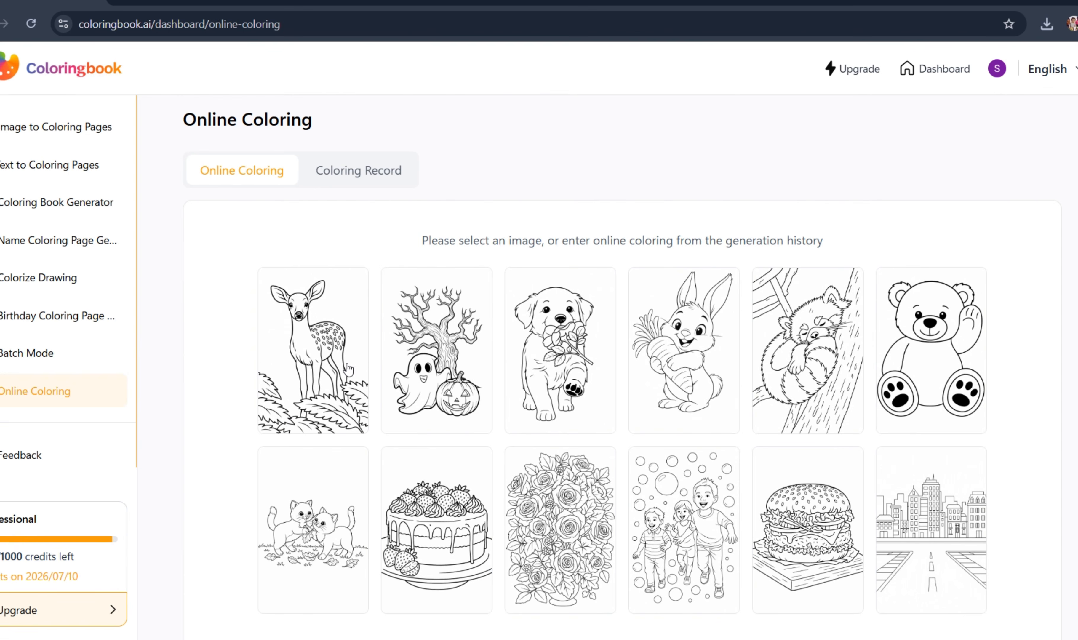
click(336, 380)
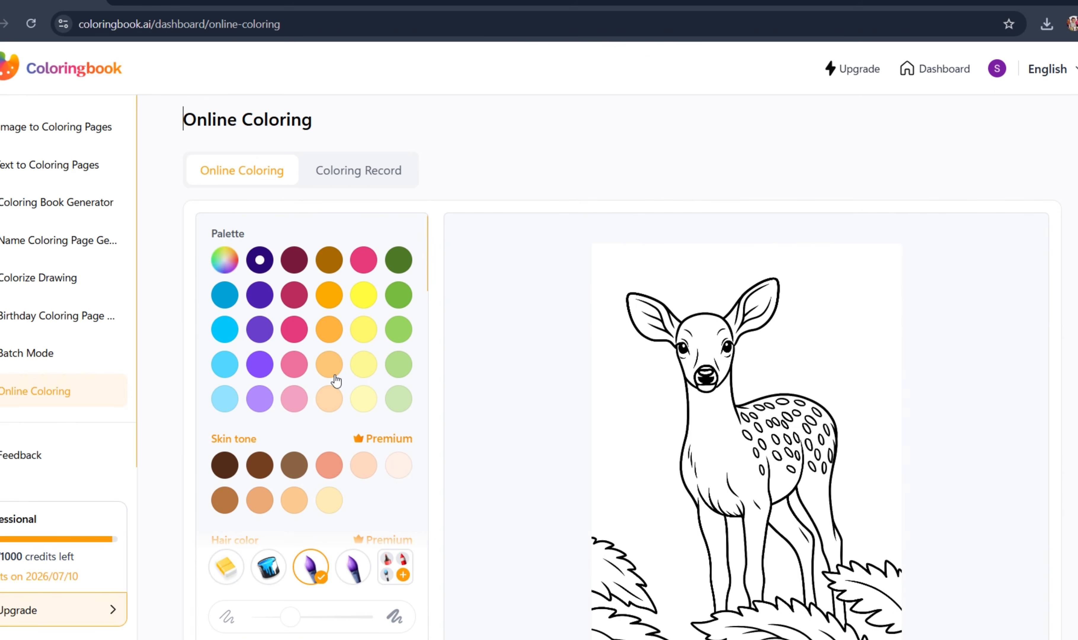
scroll(621, 368, down, 2)
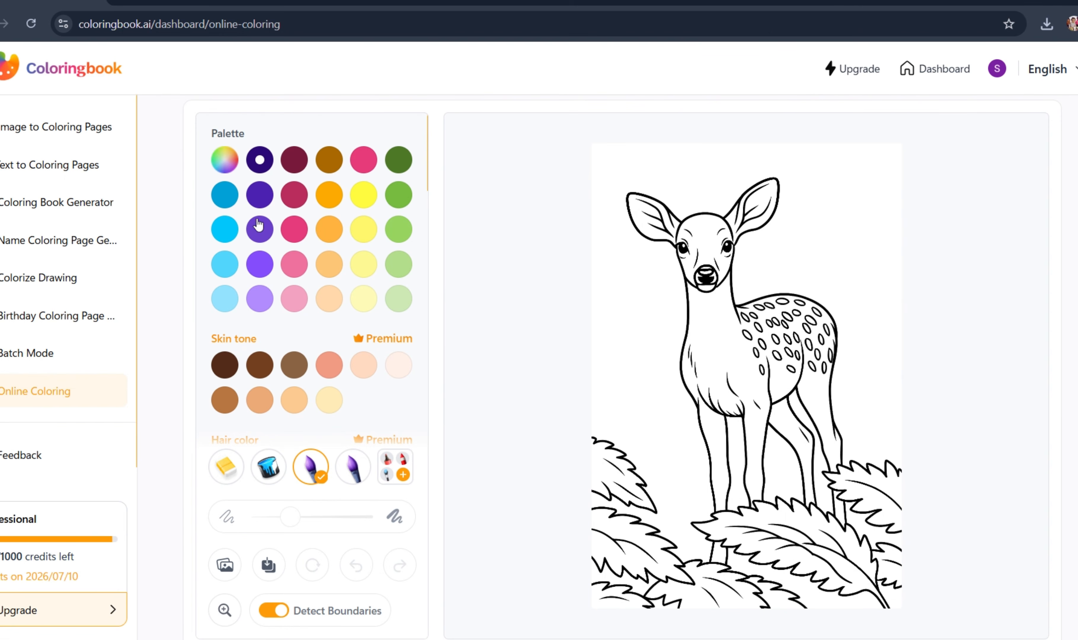
scroll(265, 410, down, 5)
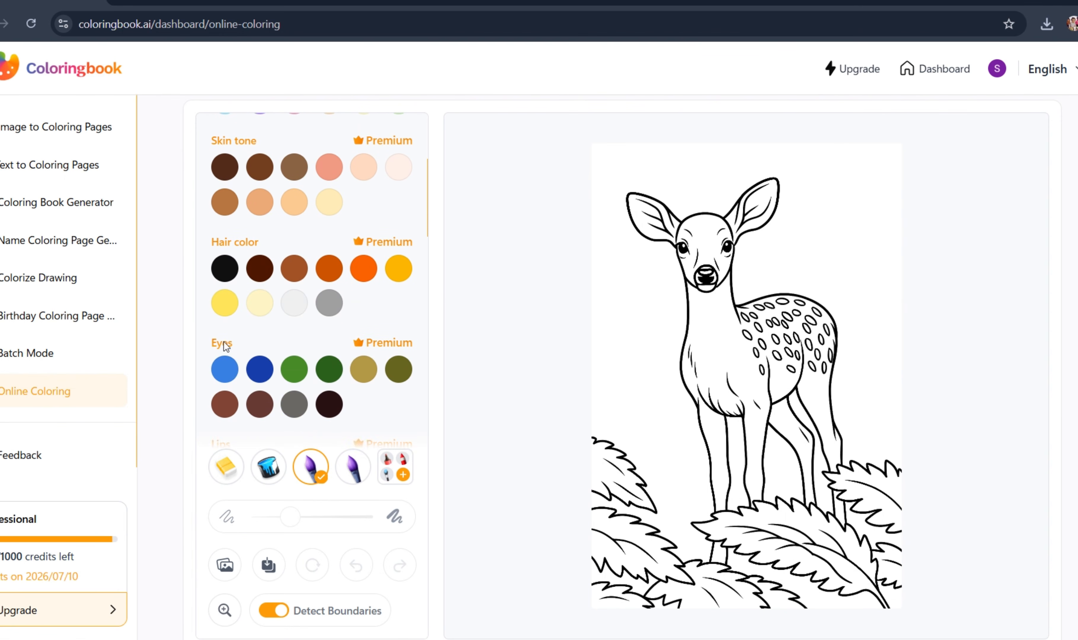
scroll(235, 354, down, 6)
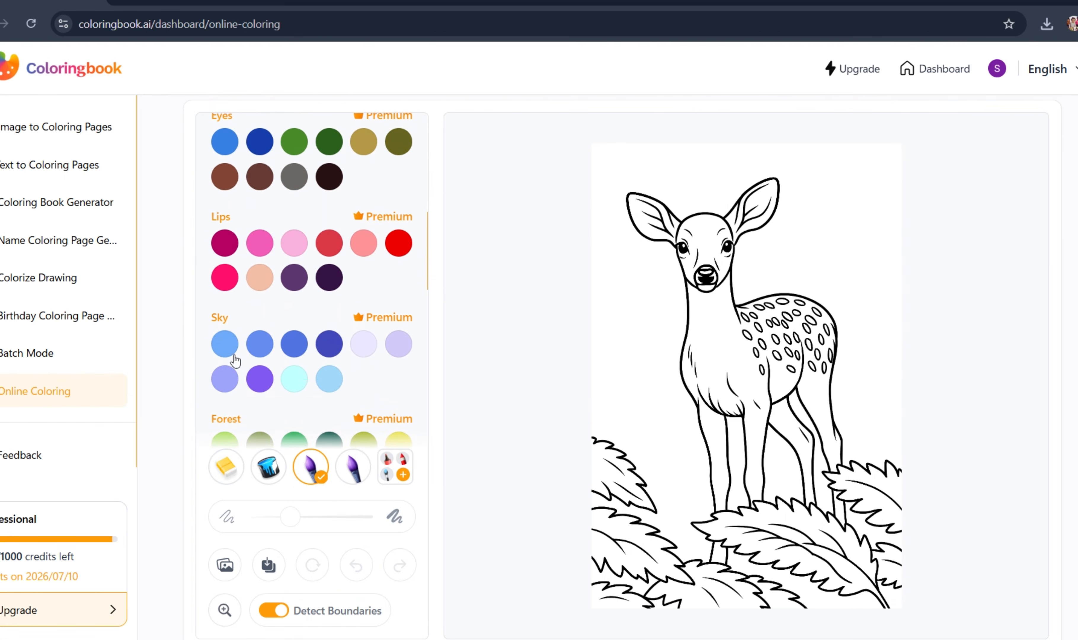
scroll(234, 355, down, 5)
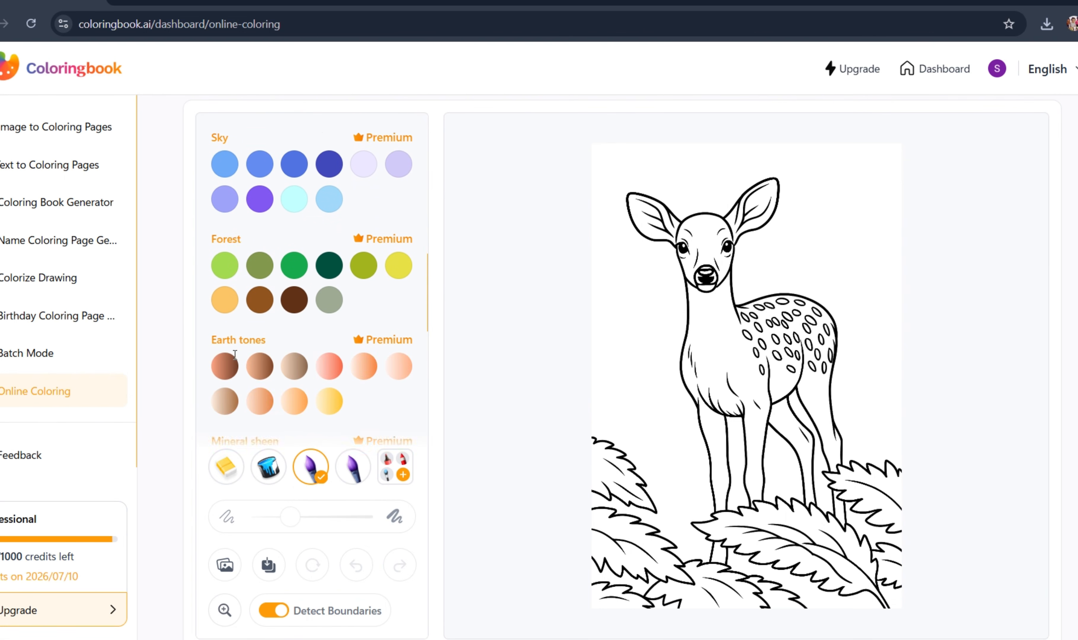
scroll(235, 360, down, 1)
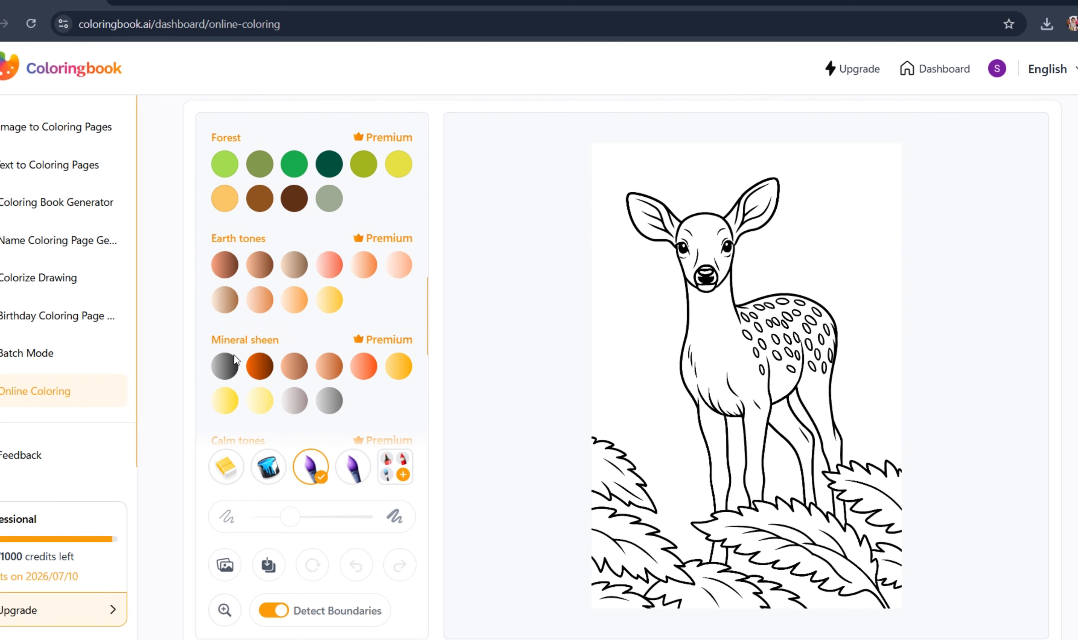
scroll(234, 354, down, 2)
scroll(234, 355, up, 15)
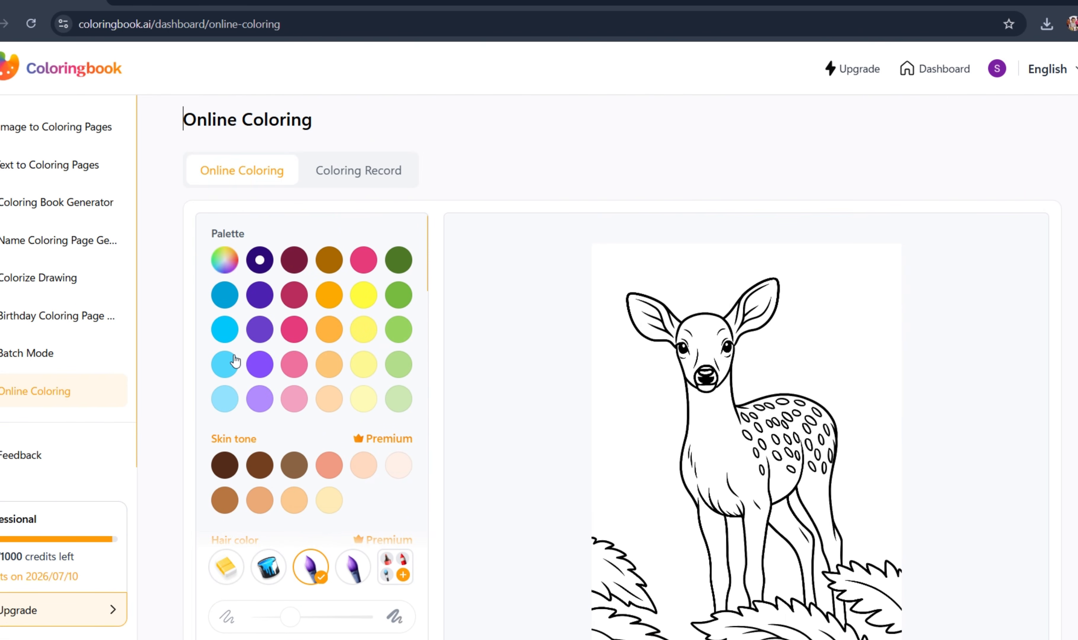
- Paint the deer's face and both ears with the second, medium-brown Skin tone color
scroll(226, 315, down, 4)
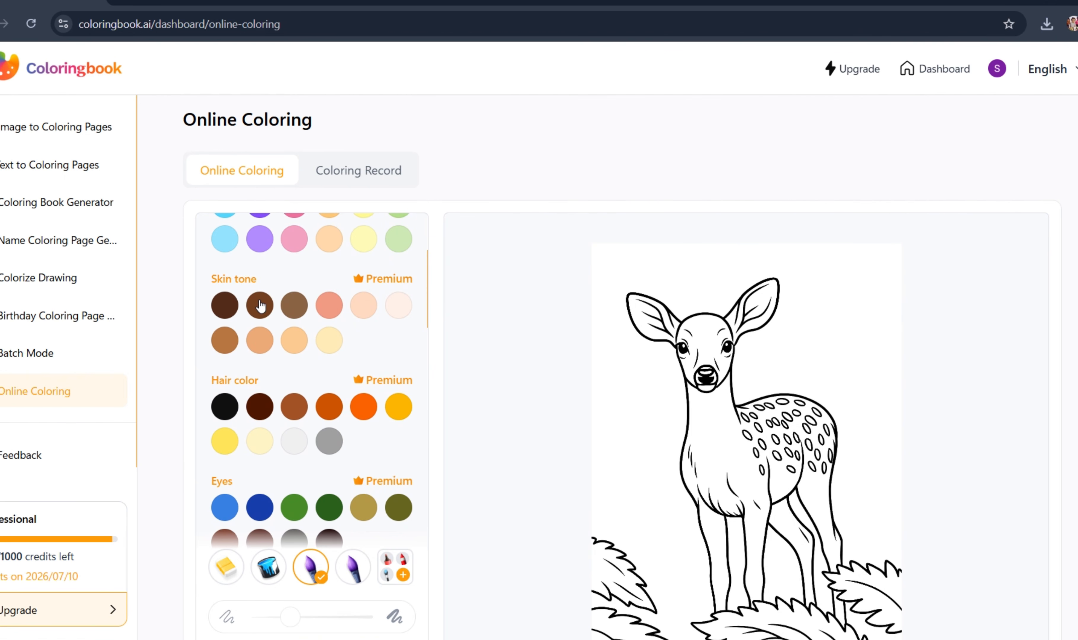
mouse_move(716, 339)
mouse_down()
mouse_move(706, 352)
mouse_move(711, 326)
mouse_move(654, 342)
mouse_move(630, 309)
mouse_move(641, 300)
mouse_move(633, 312)
mouse_up()
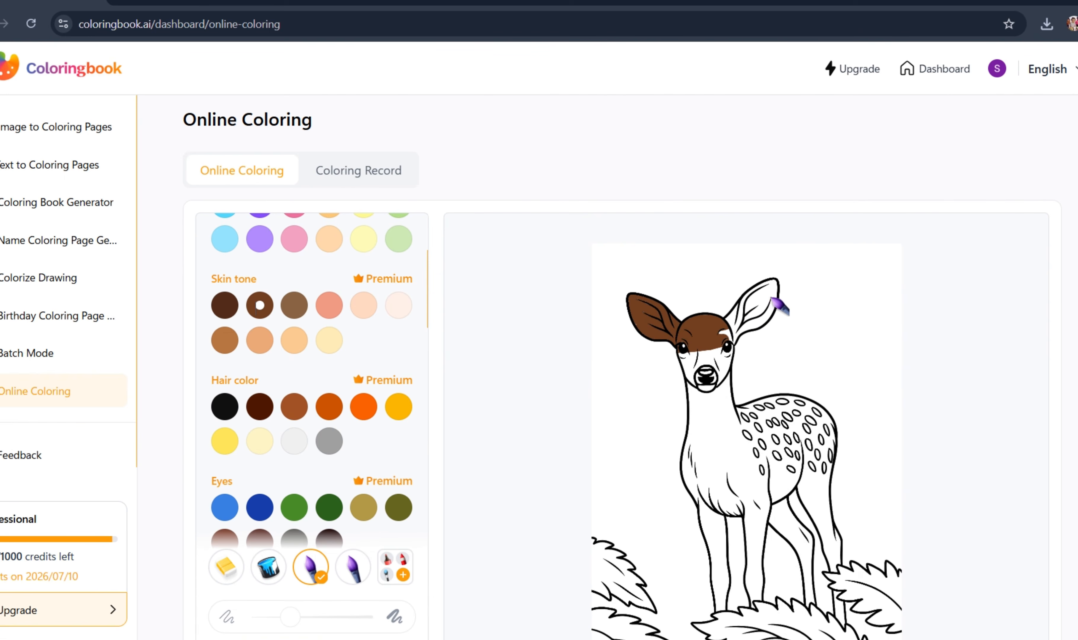
mouse_move(744, 328)
mouse_down()
mouse_move(760, 303)
mouse_move(766, 312)
mouse_move(715, 324)
mouse_move(702, 357)
mouse_move(757, 275)
mouse_move(726, 341)
mouse_move(711, 357)
mouse_move(740, 310)
mouse_move(678, 386)
mouse_up()
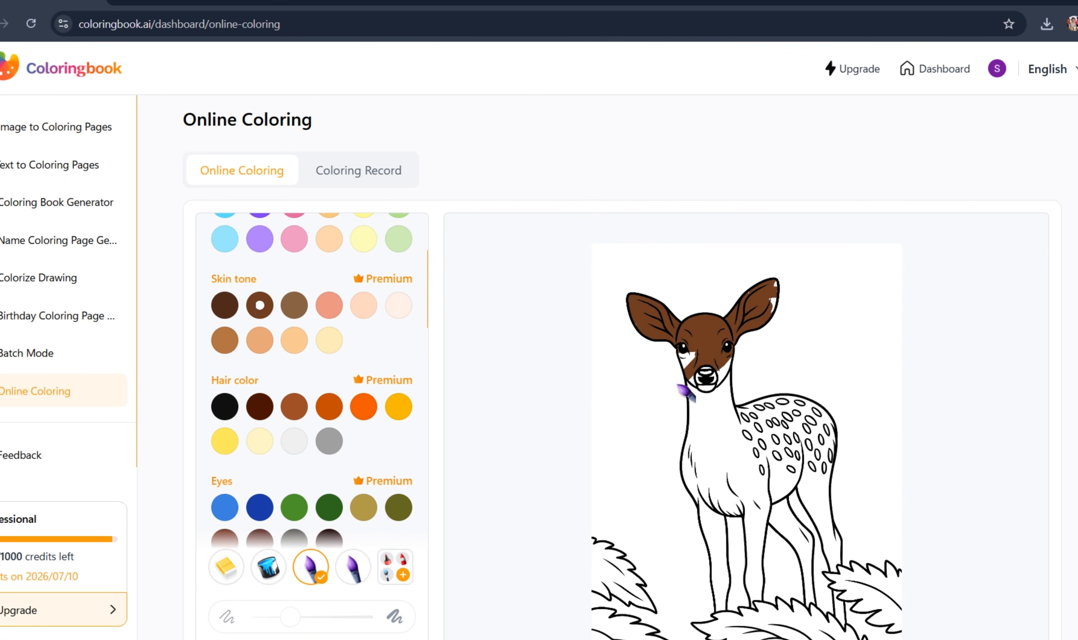
mouse_move(705, 340)
mouse_down()
mouse_move(672, 365)
mouse_move(698, 337)
mouse_move(687, 327)
mouse_move(711, 376)
mouse_move(728, 359)
mouse_move(696, 386)
mouse_up()
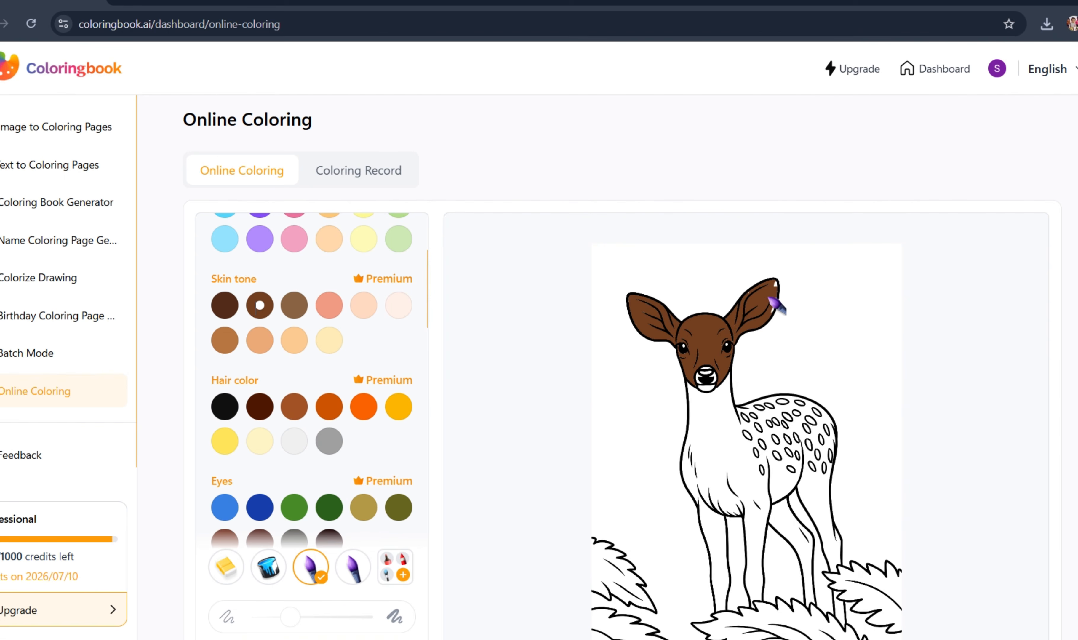
mouse_move(769, 297)
mouse_down()
mouse_move(789, 285)
mouse_move(779, 277)
mouse_move(754, 314)
mouse_up()
- Brush the same brown over the deer's neck, chest, front legs and back, leaving the spots white
click(735, 387)
mouse_move(701, 418)
mouse_down()
mouse_move(680, 453)
mouse_move(701, 373)
mouse_move(701, 411)
mouse_move(690, 354)
mouse_move(718, 376)
mouse_move(706, 450)
mouse_move(724, 396)
mouse_up()
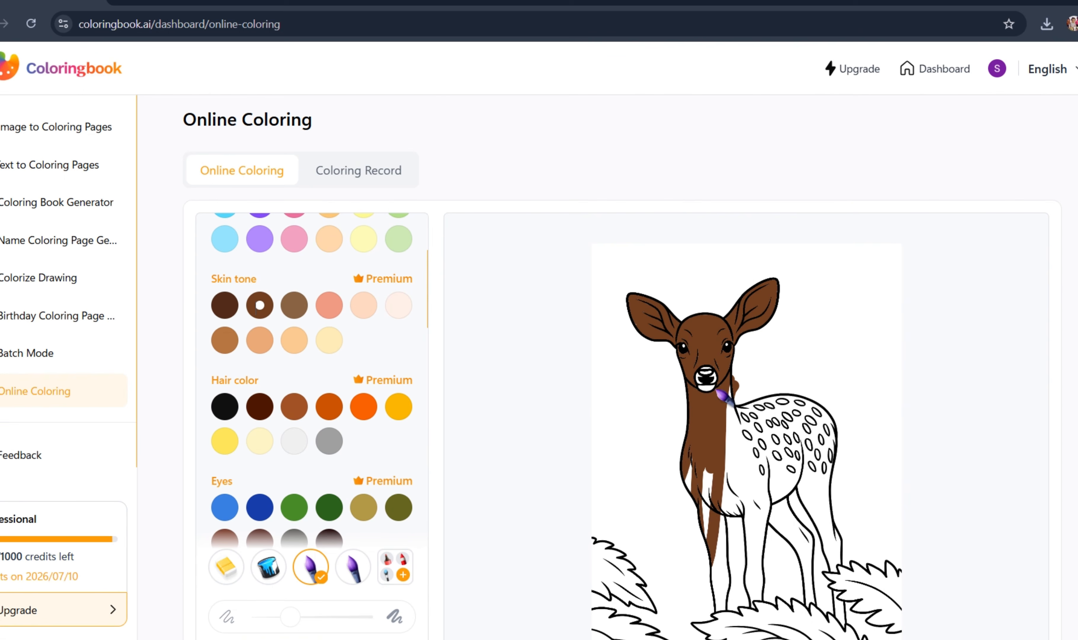
mouse_move(704, 474)
mouse_down()
mouse_move(703, 504)
mouse_move(713, 471)
mouse_move(712, 611)
mouse_move(716, 538)
mouse_move(729, 543)
mouse_move(737, 603)
mouse_move(724, 583)
mouse_move(717, 622)
mouse_move(719, 470)
mouse_move(734, 552)
mouse_move(737, 526)
mouse_move(735, 359)
mouse_move(736, 546)
mouse_move(742, 376)
mouse_move(753, 555)
mouse_move(753, 473)
mouse_move(766, 463)
mouse_move(755, 521)
mouse_move(753, 608)
mouse_up()
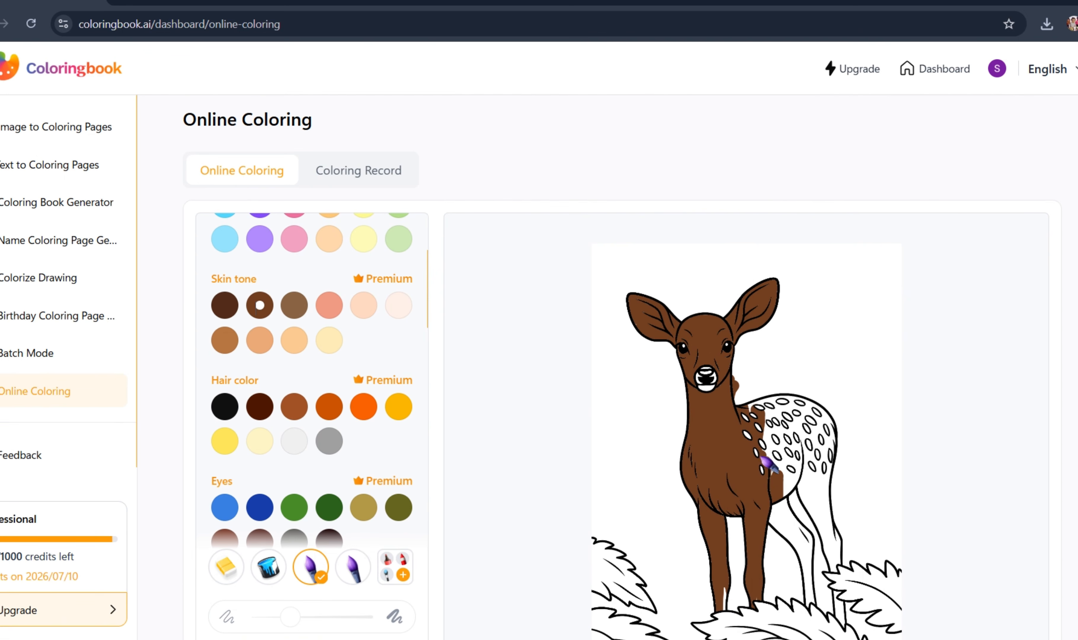
mouse_move(761, 457)
mouse_down()
mouse_move(751, 555)
mouse_move(797, 449)
mouse_move(806, 489)
mouse_move(792, 547)
mouse_move(776, 497)
mouse_move(758, 510)
mouse_move(779, 480)
mouse_move(797, 513)
mouse_move(769, 512)
mouse_move(788, 472)
mouse_move(781, 478)
mouse_move(795, 455)
mouse_move(822, 459)
mouse_move(832, 445)
mouse_move(764, 438)
mouse_move(789, 426)
mouse_move(807, 436)
mouse_move(845, 408)
mouse_move(784, 434)
mouse_move(760, 463)
mouse_move(790, 440)
mouse_move(797, 409)
mouse_move(751, 425)
mouse_move(785, 403)
mouse_move(746, 404)
mouse_move(819, 385)
mouse_move(807, 418)
mouse_move(829, 525)
mouse_move(810, 458)
mouse_move(819, 516)
mouse_move(834, 436)
mouse_move(820, 487)
mouse_up()
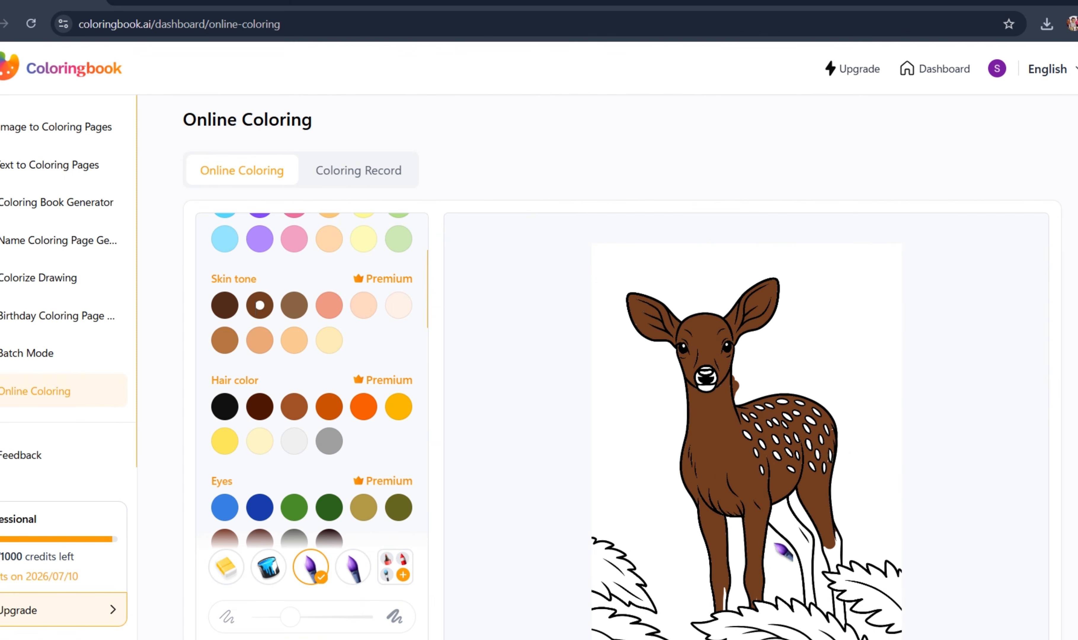
- Fill the unpainted parts of the deer's hind legs and lower front legs with the same brown
scroll(799, 525, down, 2)
mouse_move(793, 431)
mouse_down()
mouse_move(813, 489)
mouse_move(785, 406)
mouse_move(771, 405)
mouse_move(803, 408)
mouse_move(780, 377)
mouse_move(802, 418)
mouse_move(807, 498)
mouse_up()
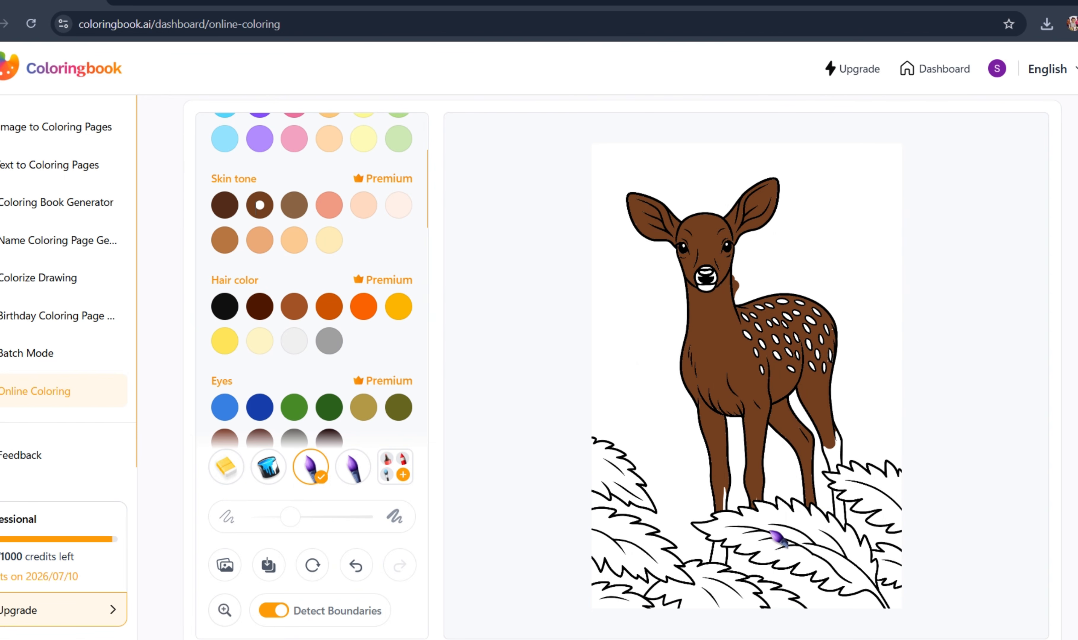
mouse_move(725, 499)
mouse_down()
mouse_move(721, 487)
mouse_move(736, 488)
mouse_up()
mouse_move(835, 437)
mouse_down()
mouse_move(861, 448)
mouse_move(817, 441)
mouse_up()
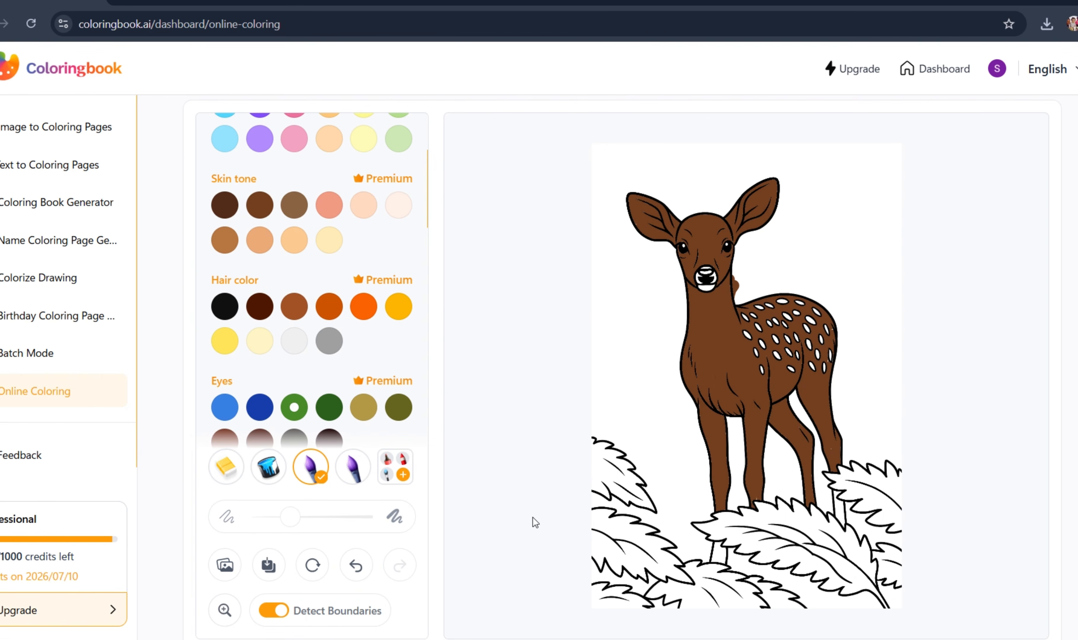
- Paint the leaves left of the deer and the large leaf beneath it with the medium green from Eyes
mouse_move(607, 463)
mouse_down()
mouse_move(612, 539)
mouse_move(605, 424)
mouse_move(597, 493)
mouse_move(612, 513)
mouse_move(627, 460)
mouse_move(637, 509)
mouse_up()
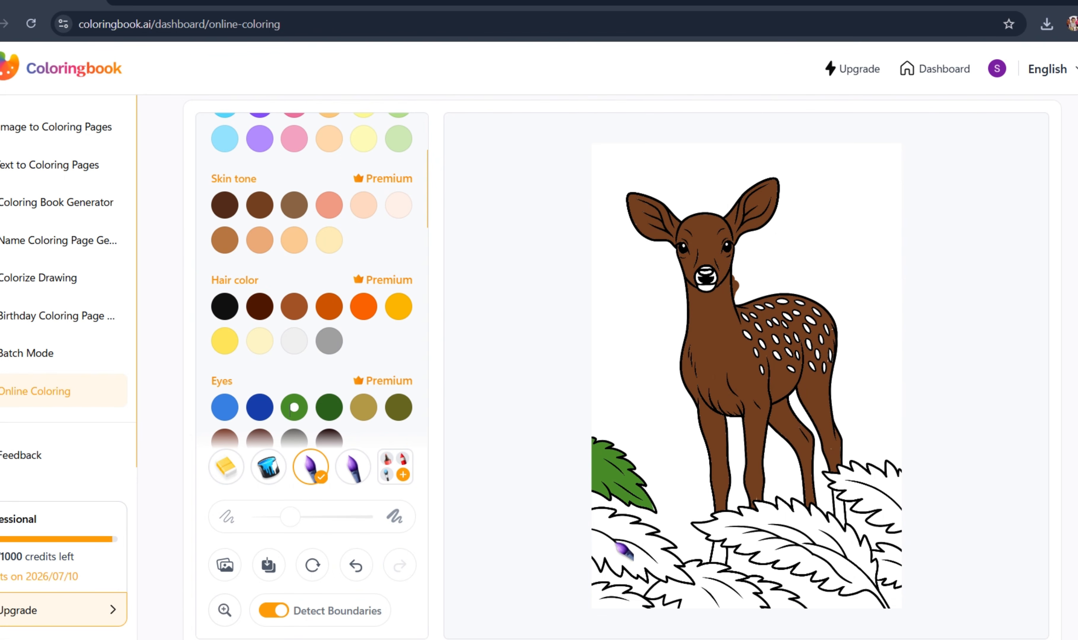
mouse_move(619, 552)
mouse_down()
mouse_move(610, 585)
mouse_move(594, 493)
mouse_move(626, 583)
mouse_move(645, 541)
mouse_move(626, 502)
mouse_move(649, 598)
mouse_move(663, 587)
mouse_move(659, 533)
mouse_move(664, 583)
mouse_move(675, 578)
mouse_move(677, 541)
mouse_move(682, 594)
mouse_move(748, 549)
mouse_move(707, 559)
mouse_up()
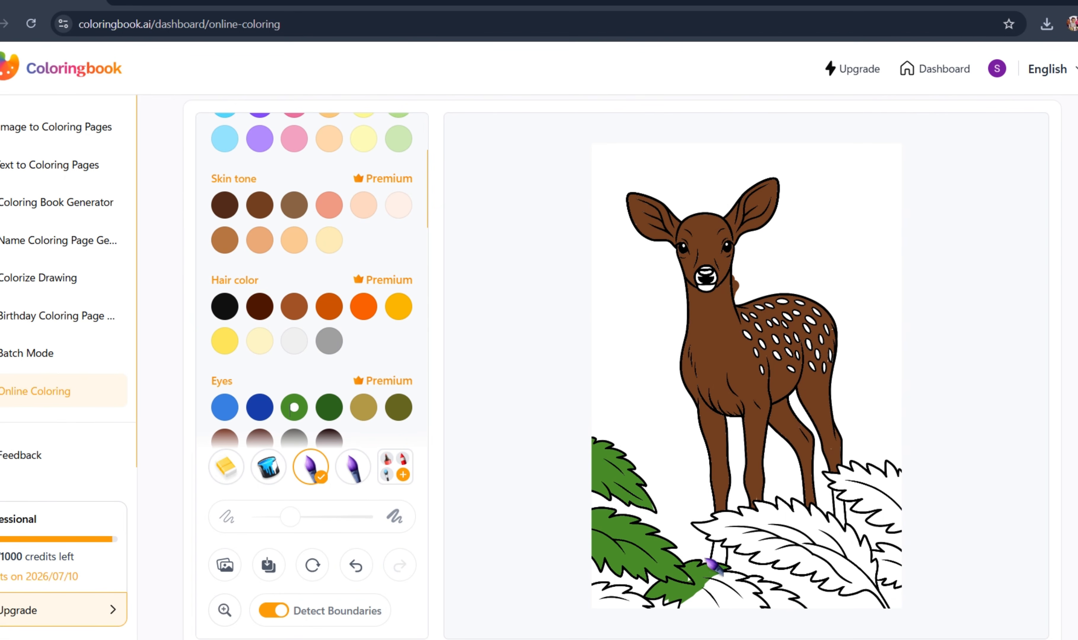
mouse_move(818, 513)
mouse_down()
mouse_move(873, 479)
mouse_move(782, 518)
mouse_move(806, 500)
mouse_up()
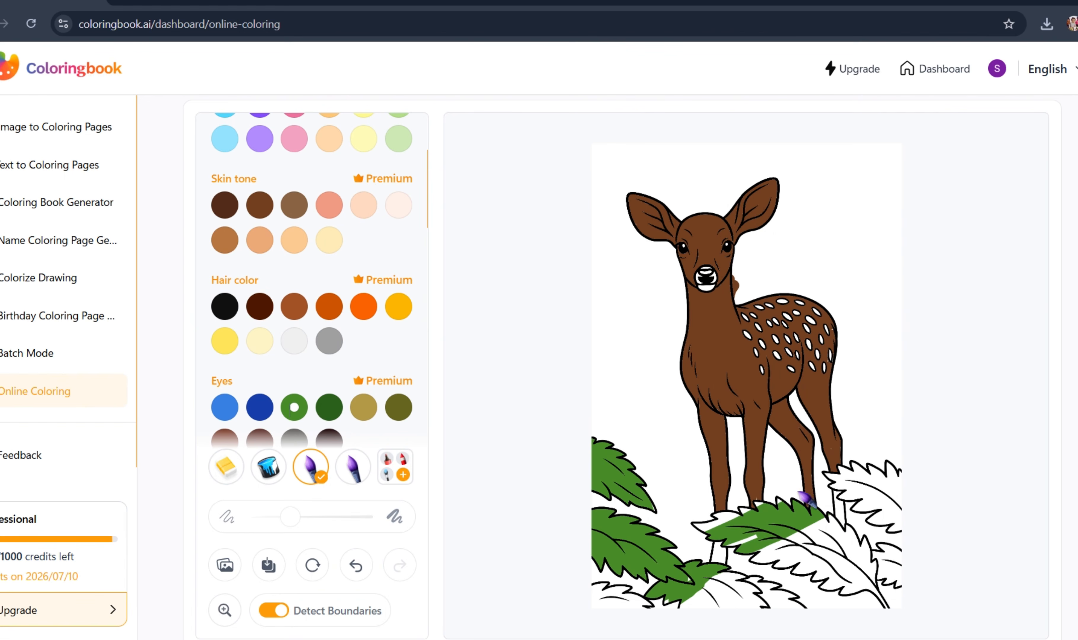
drag(721, 553, 855, 532)
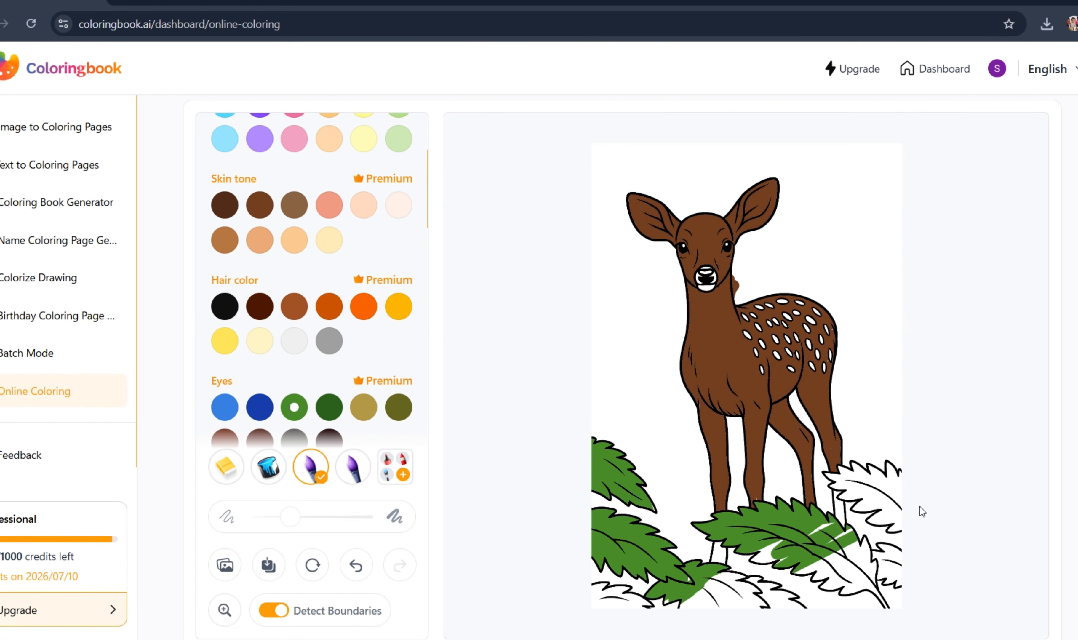
mouse_move(920, 506)
mouse_down()
mouse_move(752, 587)
mouse_move(893, 547)
mouse_move(701, 617)
mouse_move(908, 480)
mouse_up()
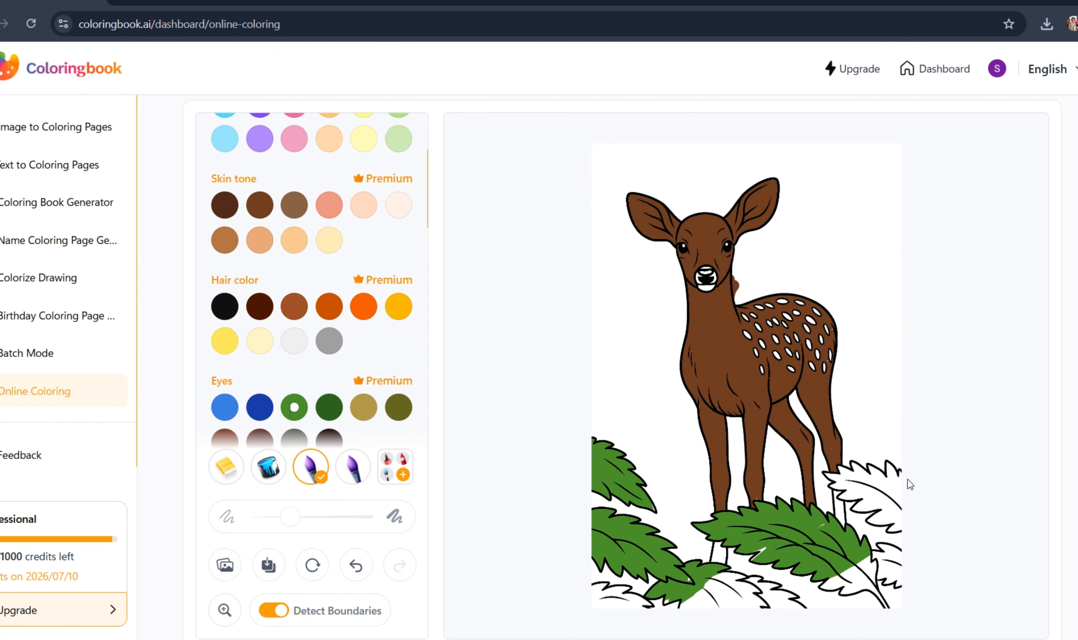
mouse_move(833, 567)
mouse_down()
mouse_move(875, 578)
mouse_move(831, 630)
mouse_up()
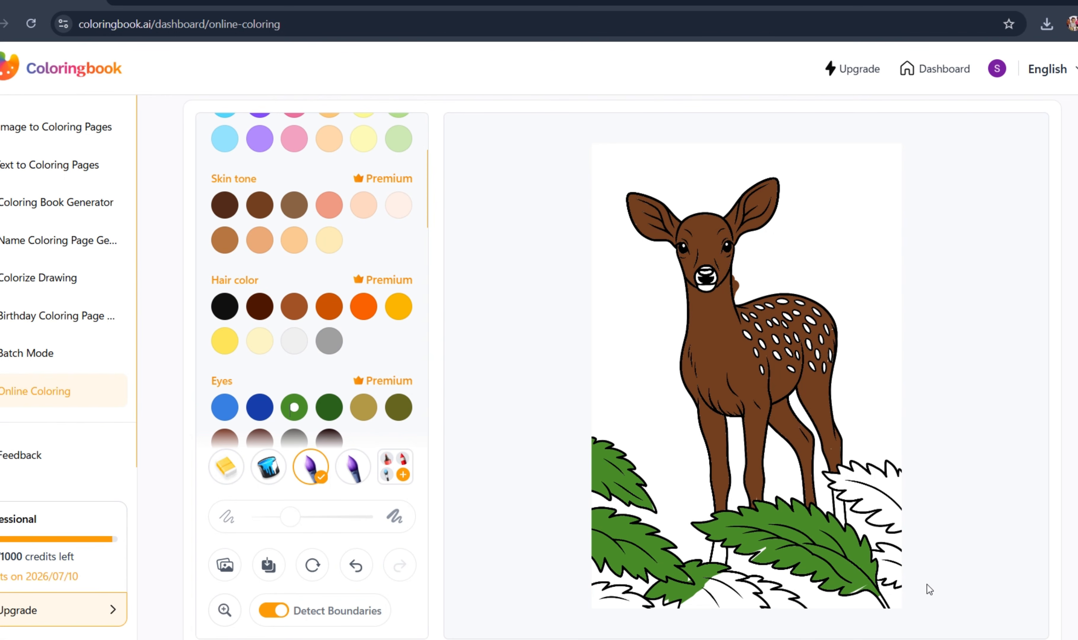
- Brush the same green over the leaves along the right edge of the deer page
mouse_move(880, 475)
mouse_down()
mouse_move(827, 504)
mouse_move(903, 449)
mouse_move(812, 484)
mouse_move(922, 476)
mouse_up()
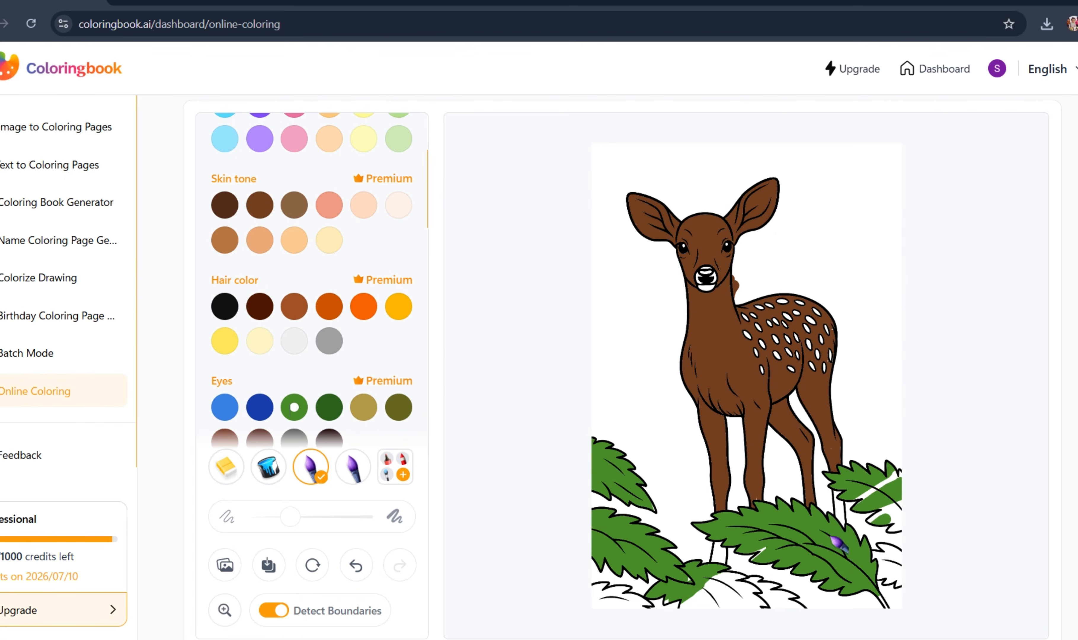
drag(837, 542, 874, 494)
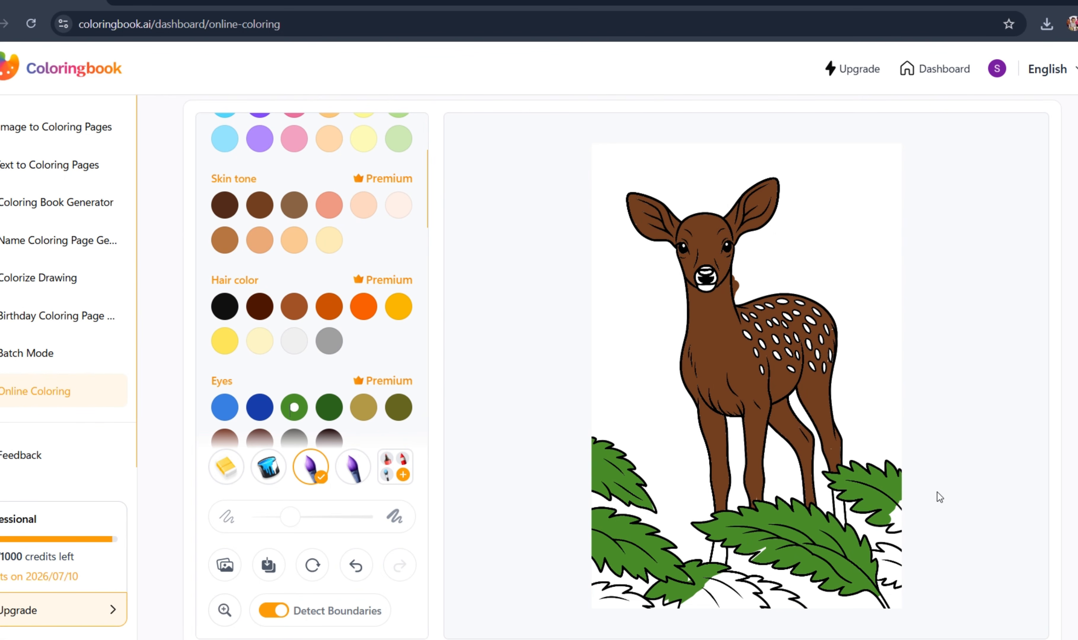
drag(876, 549, 896, 511)
mouse_move(889, 559)
mouse_down()
mouse_move(877, 535)
mouse_move(869, 599)
mouse_move(900, 555)
mouse_move(896, 586)
mouse_move(898, 513)
mouse_up()
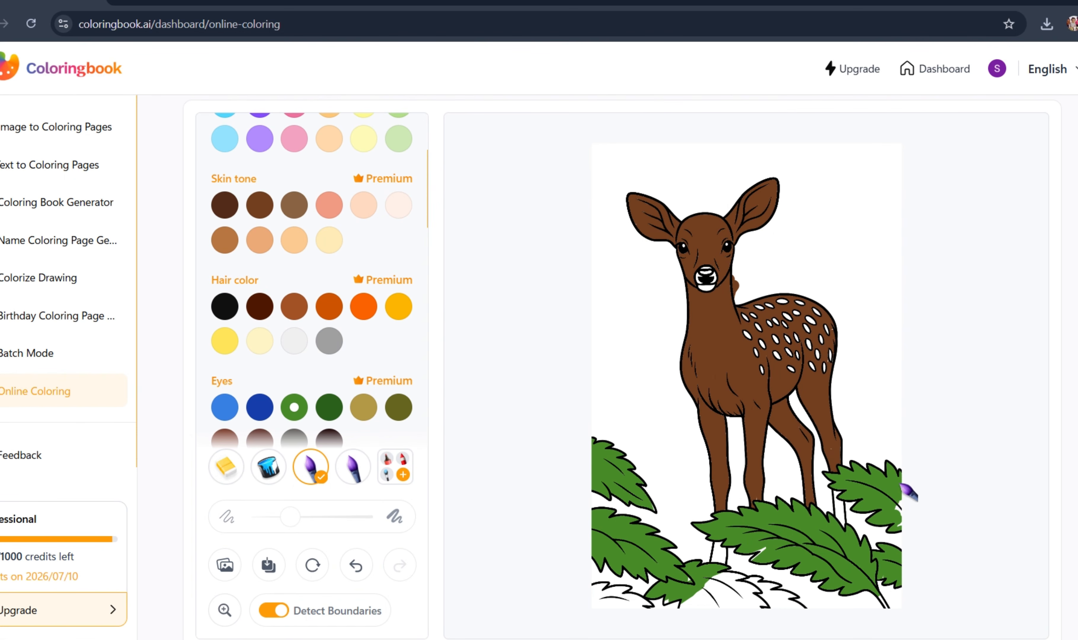
- Paint the remaining leaf at the bottom center of the deer page in the same green
mouse_move(750, 590)
mouse_down()
mouse_move(752, 603)
mouse_move(715, 591)
mouse_move(699, 605)
mouse_up()
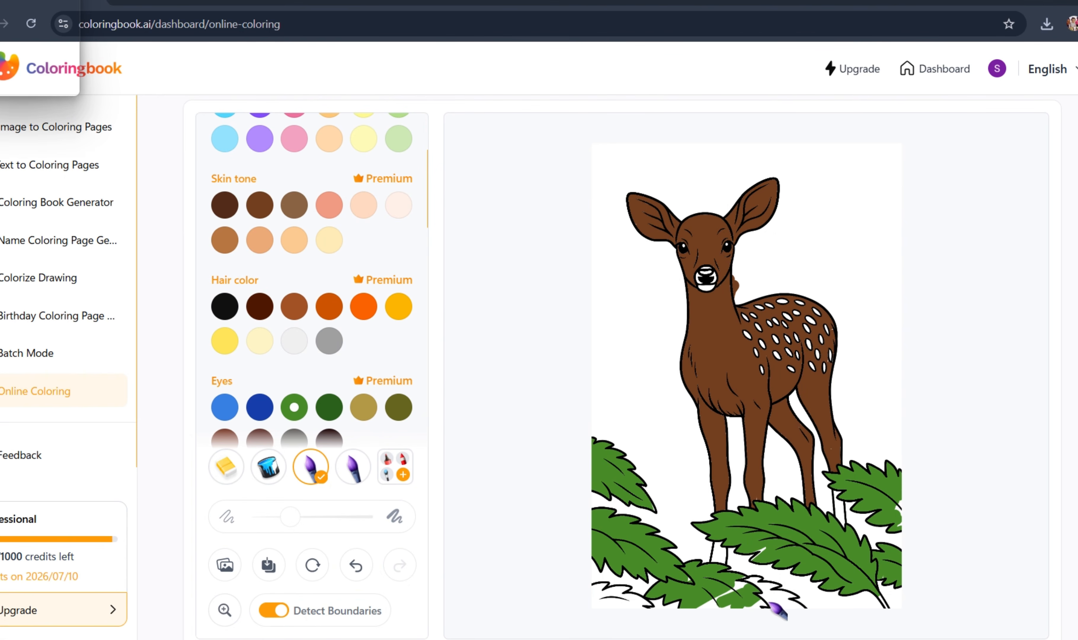
drag(729, 619, 771, 586)
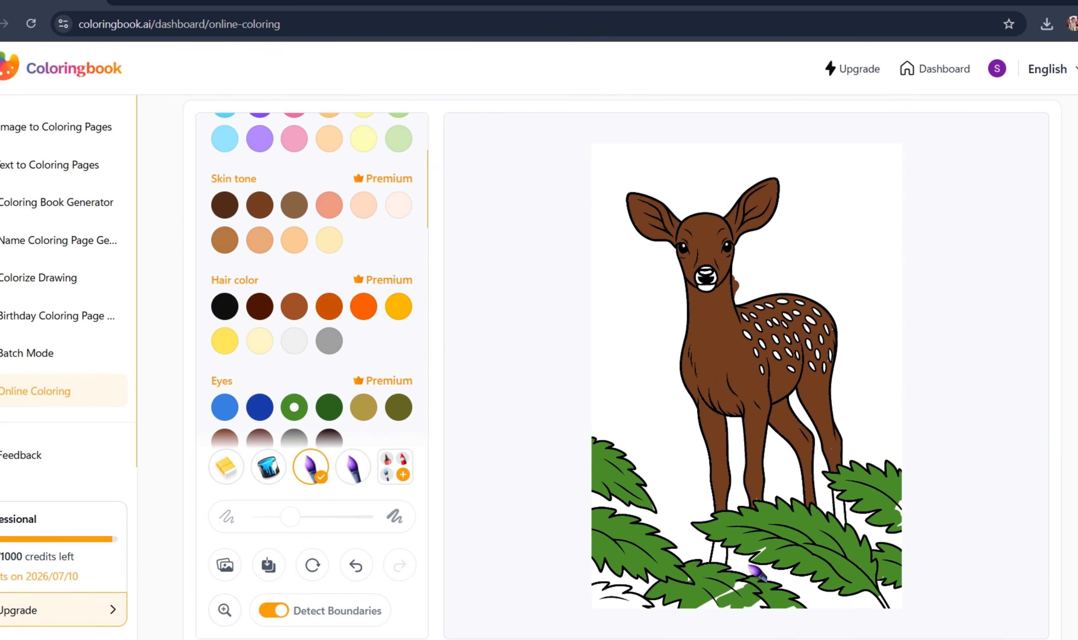
drag(749, 566, 688, 624)
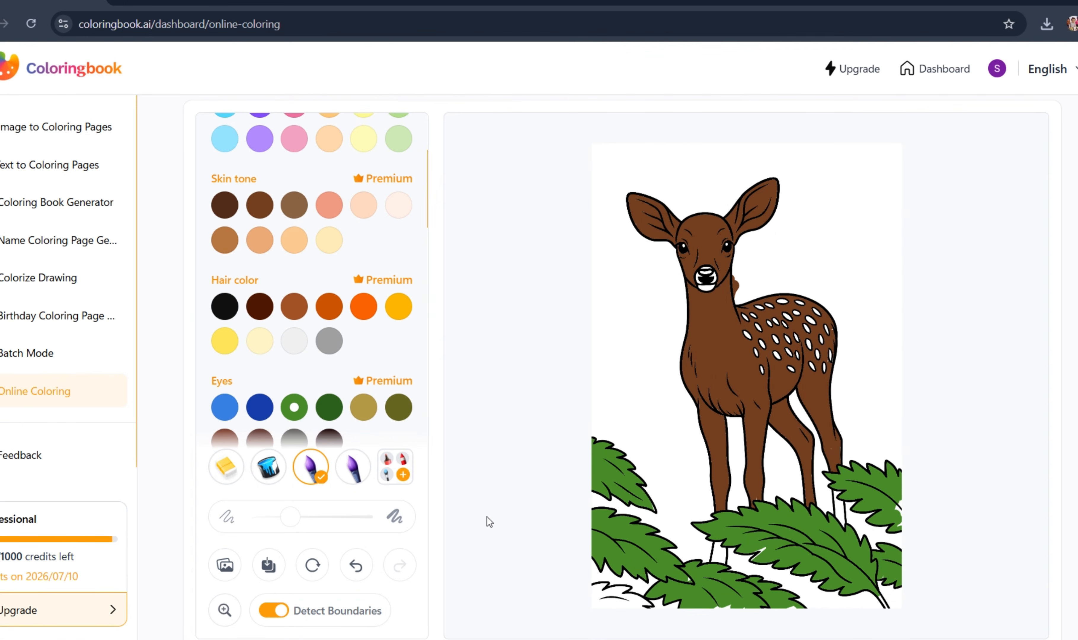
scroll(301, 383, down, 3)
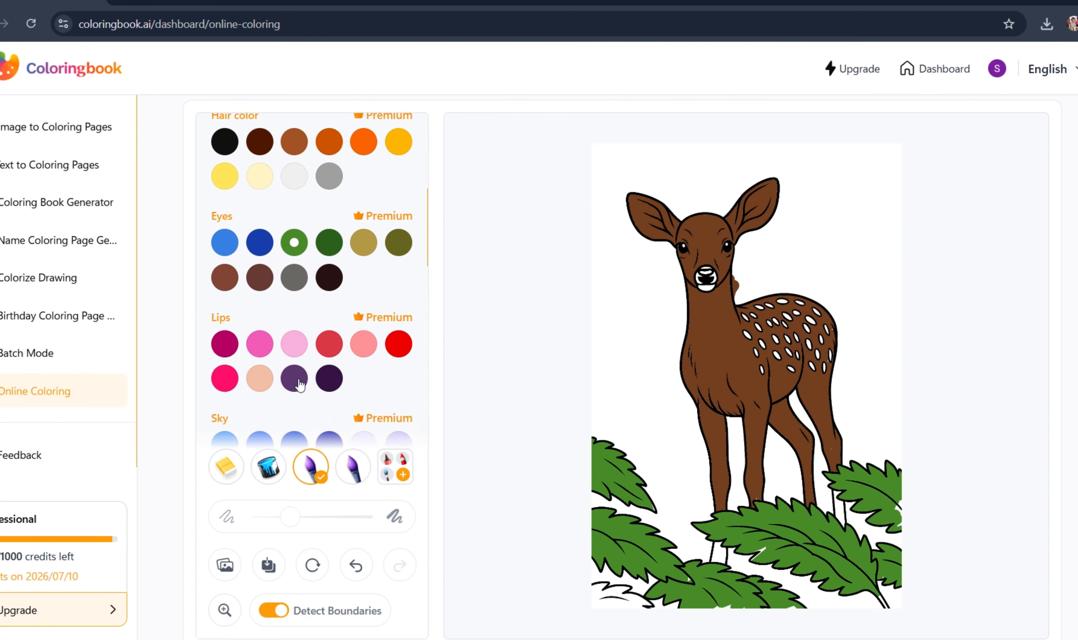
scroll(300, 384, down, 1)
scroll(300, 384, down, 3)
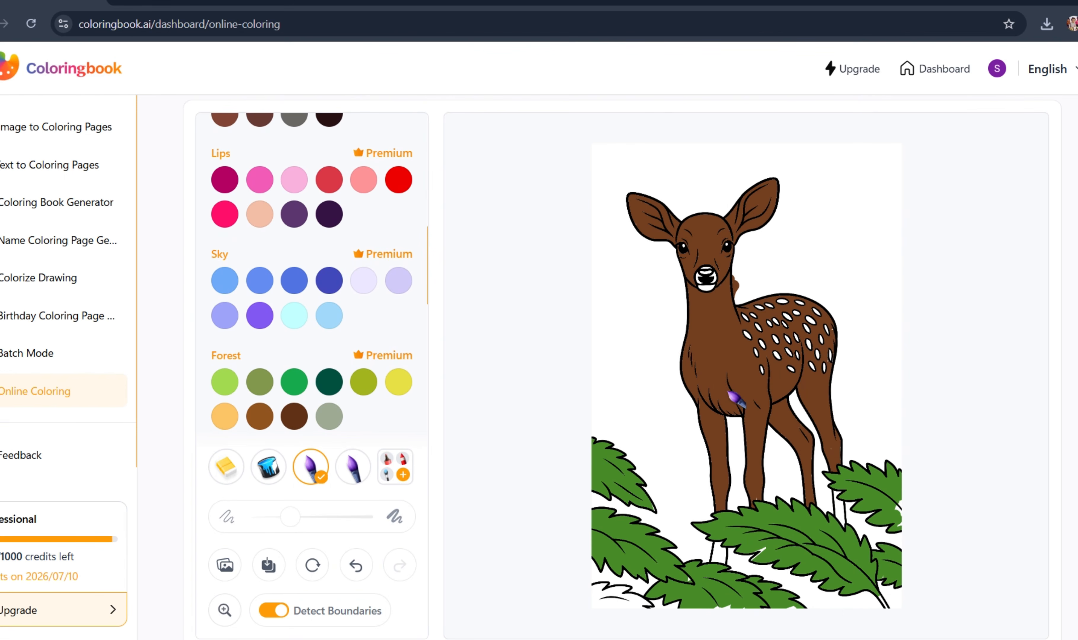
scroll(737, 398, up, 2)
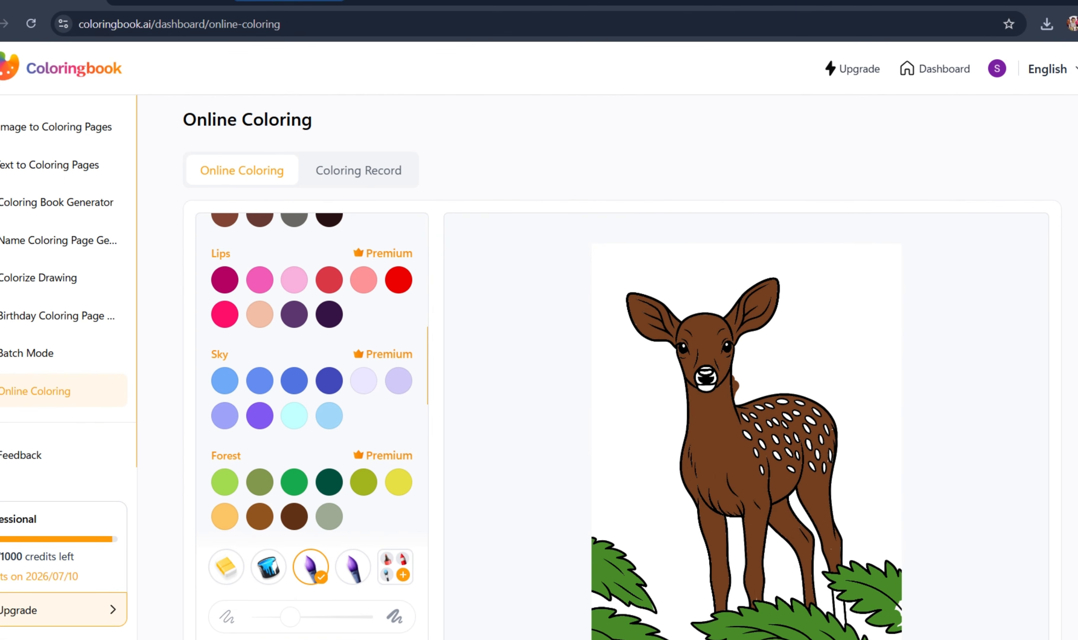
- Switch to Gemini and start a new chat with the sidebar collapsed
click(298, 2)
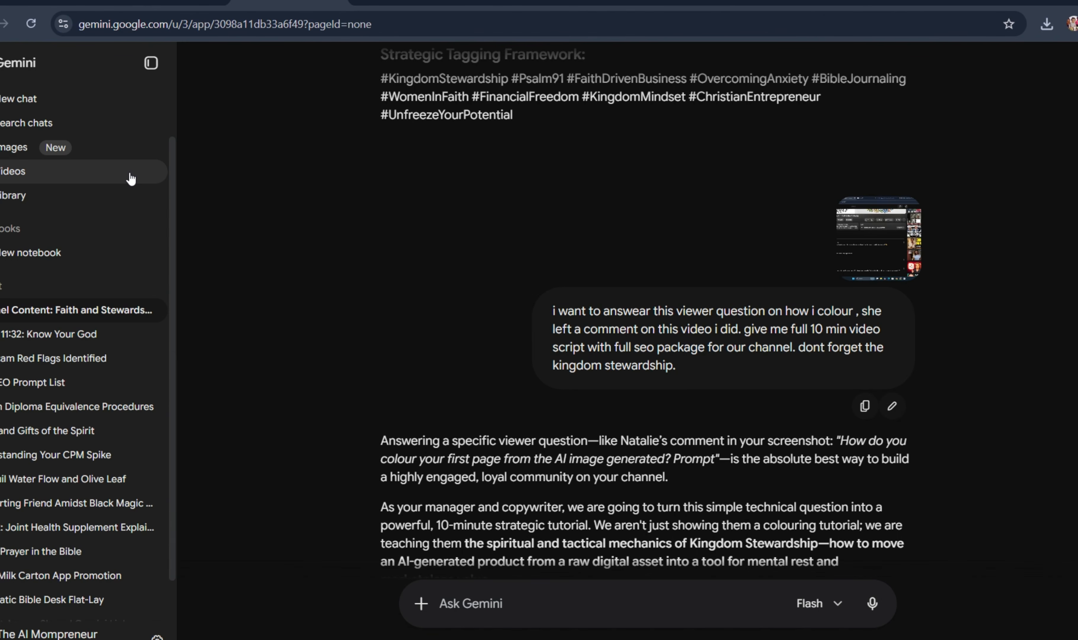
click(19, 104)
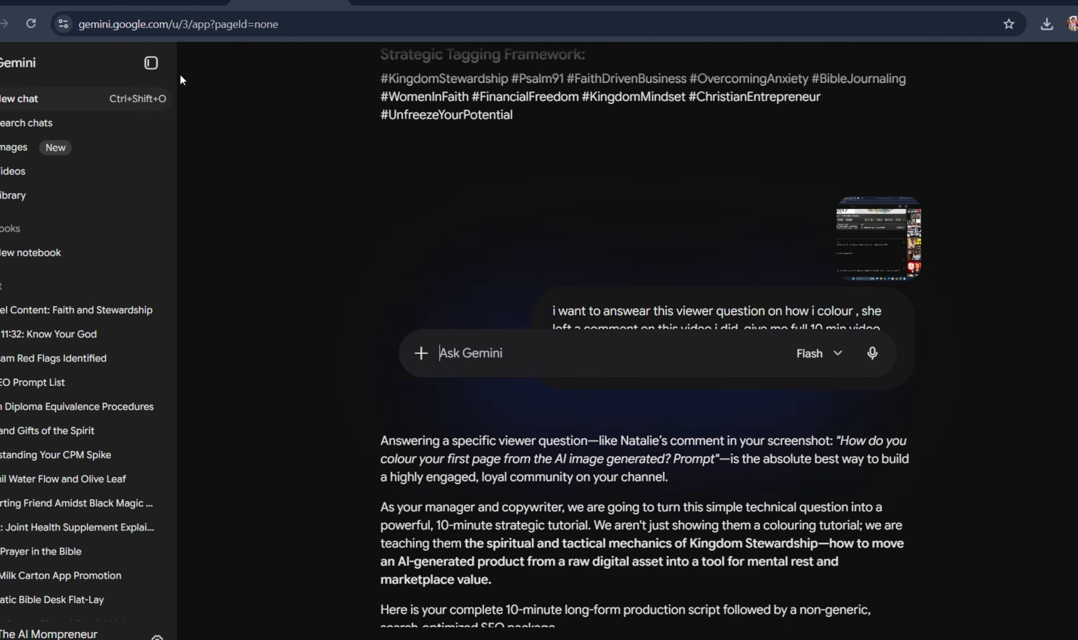
click(151, 63)
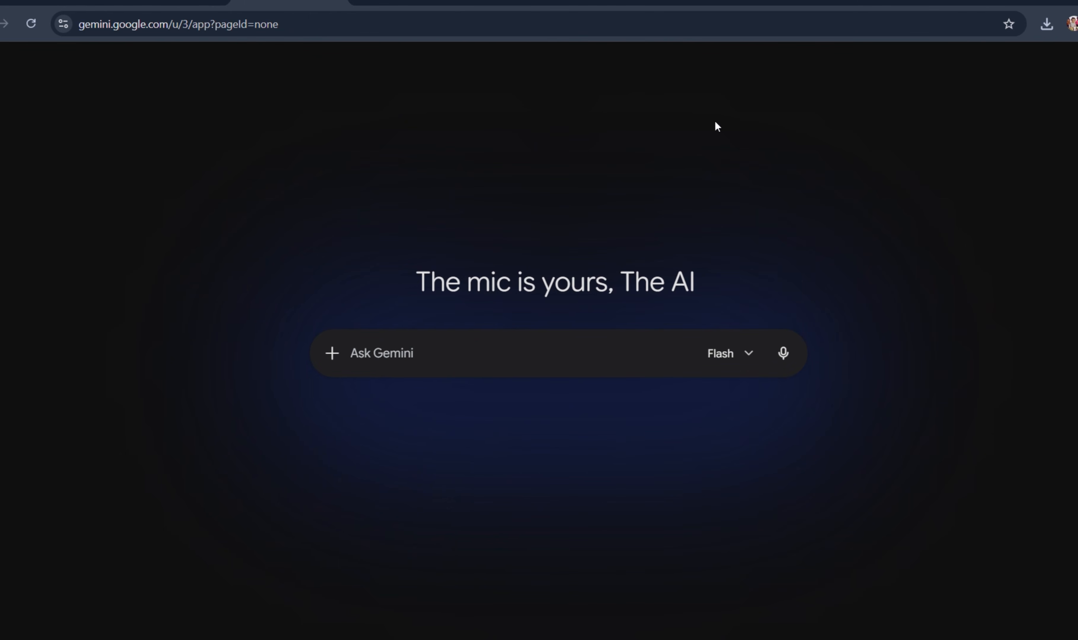
- Attach the downloaded "She Rises Coloring Book for Women .png" to the chat and enter the prompt "kindly colour this pages as beautiful as possible"
click(1044, 24)
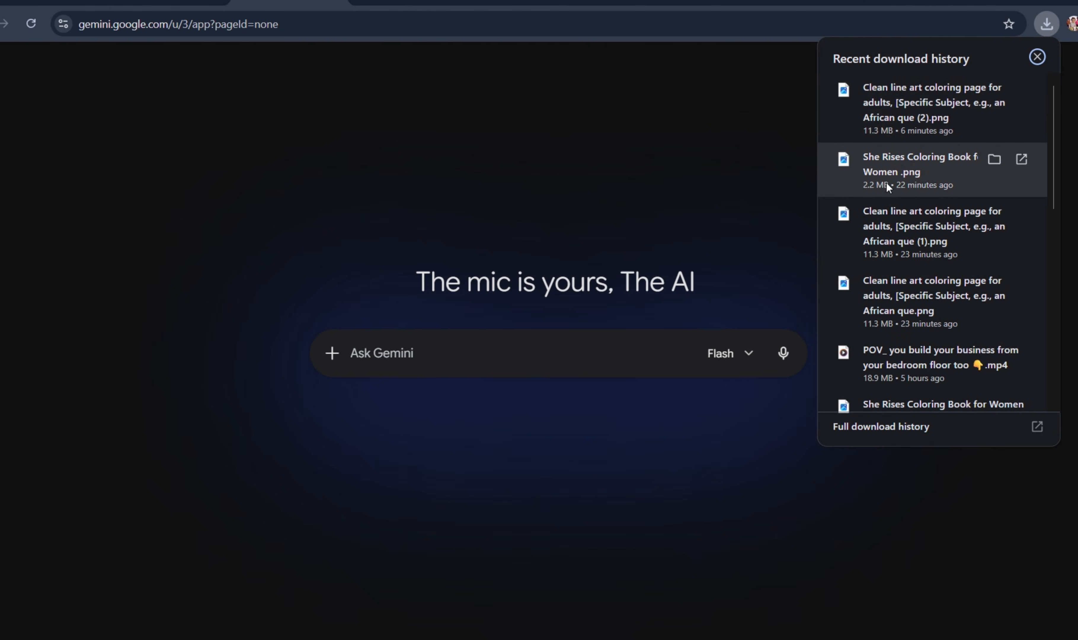
drag(890, 178, 517, 338)
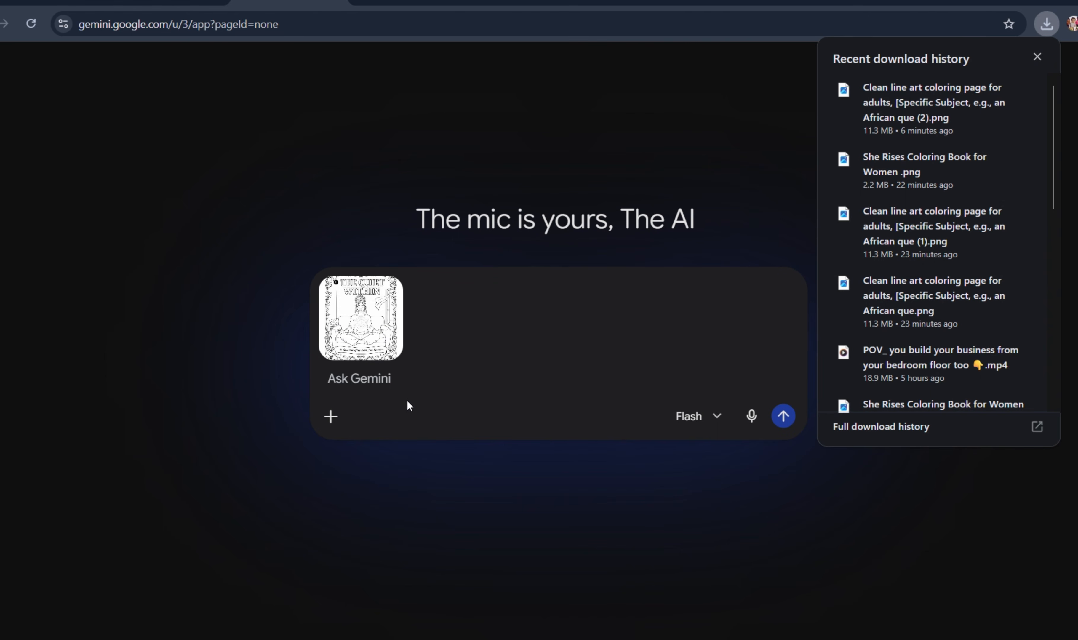
click(385, 378)
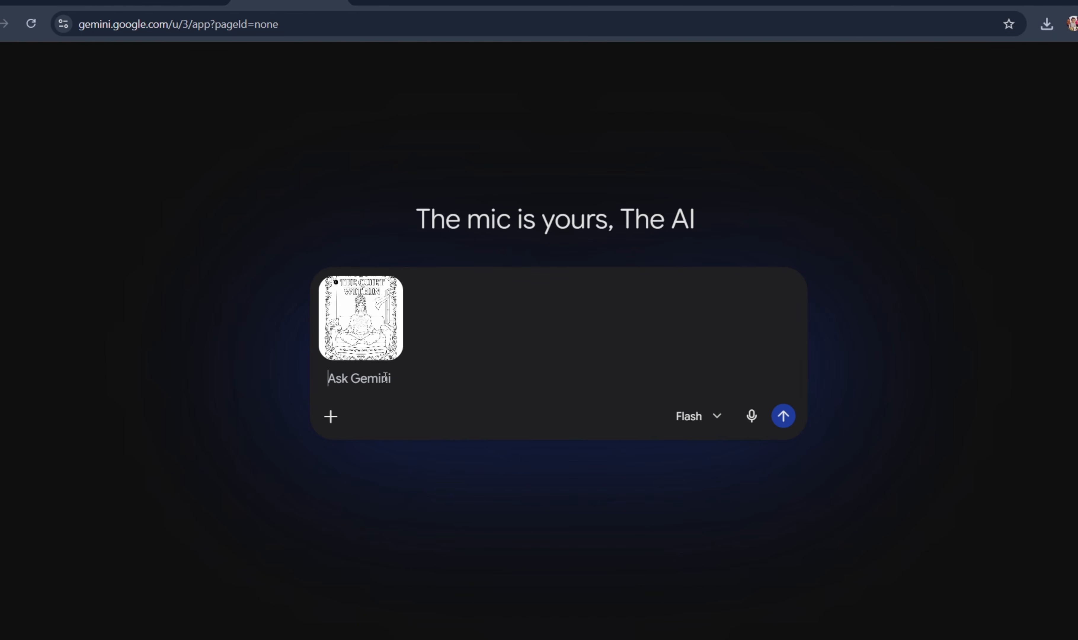
text(ki)
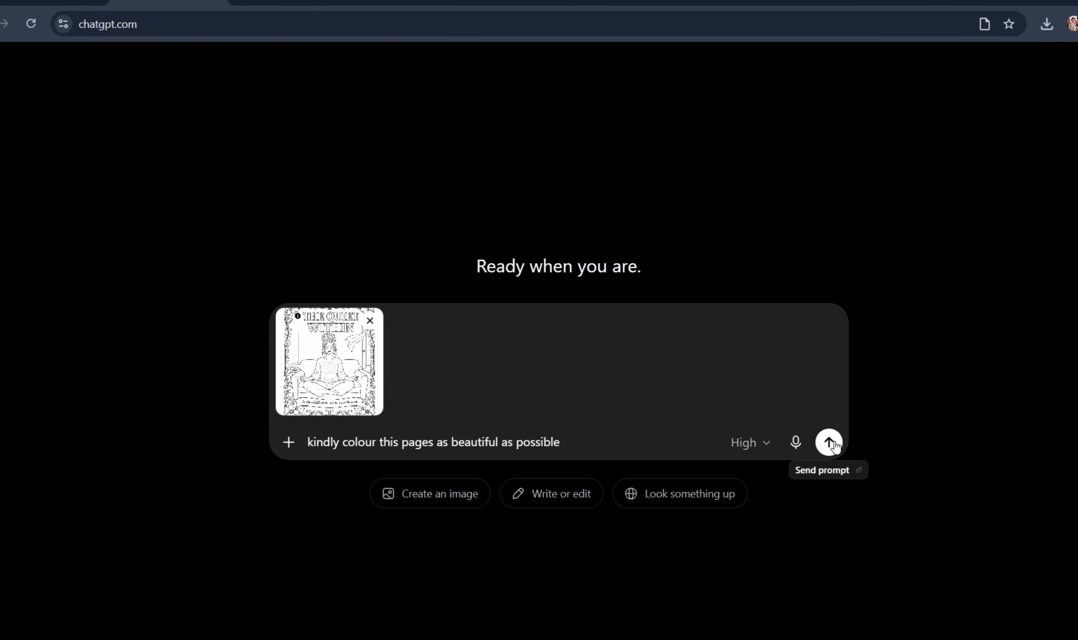
- In ChatGPT, send the attached coloring page with the prompt "kindly colour this pages as beautiful as possible"
click(829, 442)
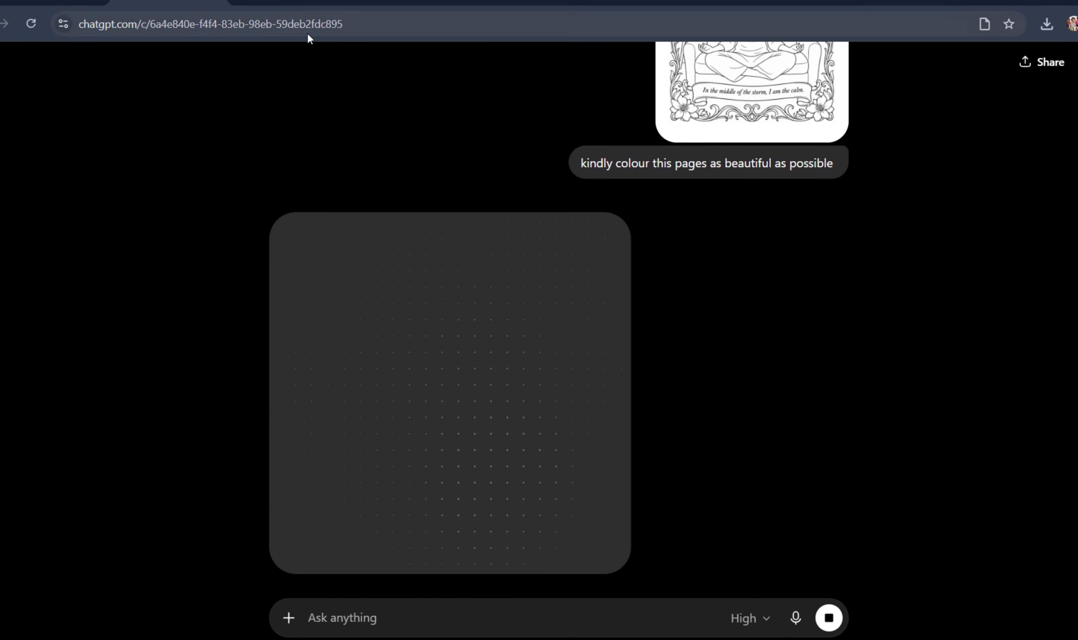
- Return to Gemini and examine the colored "The Quiet Within" page from its title down to the bottom banner
click(288, 2)
scroll(470, 389, down, 8)
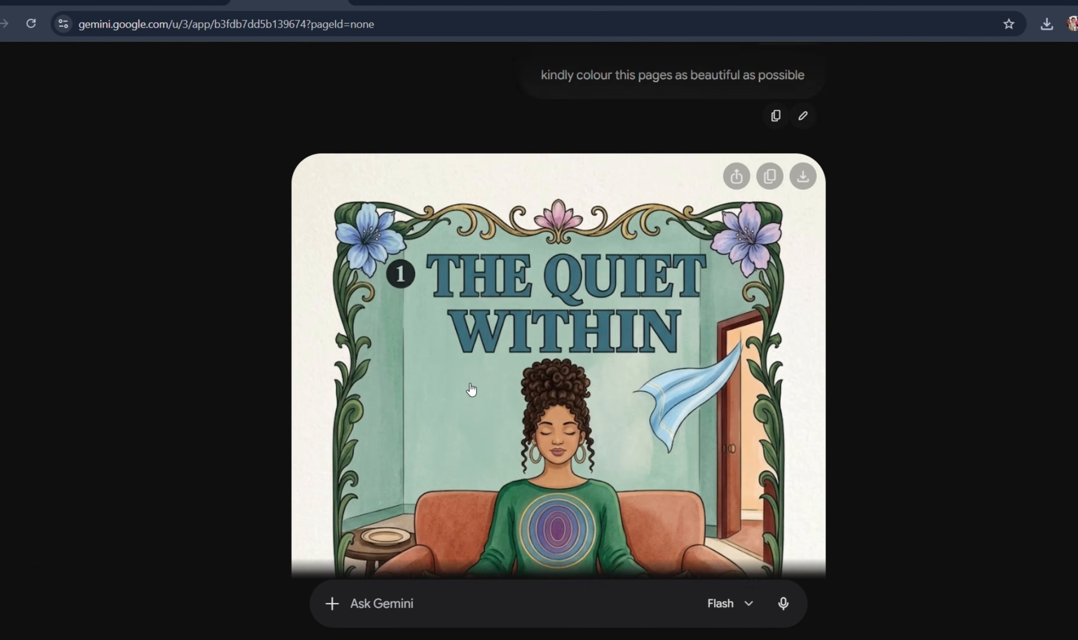
scroll(471, 389, down, 2)
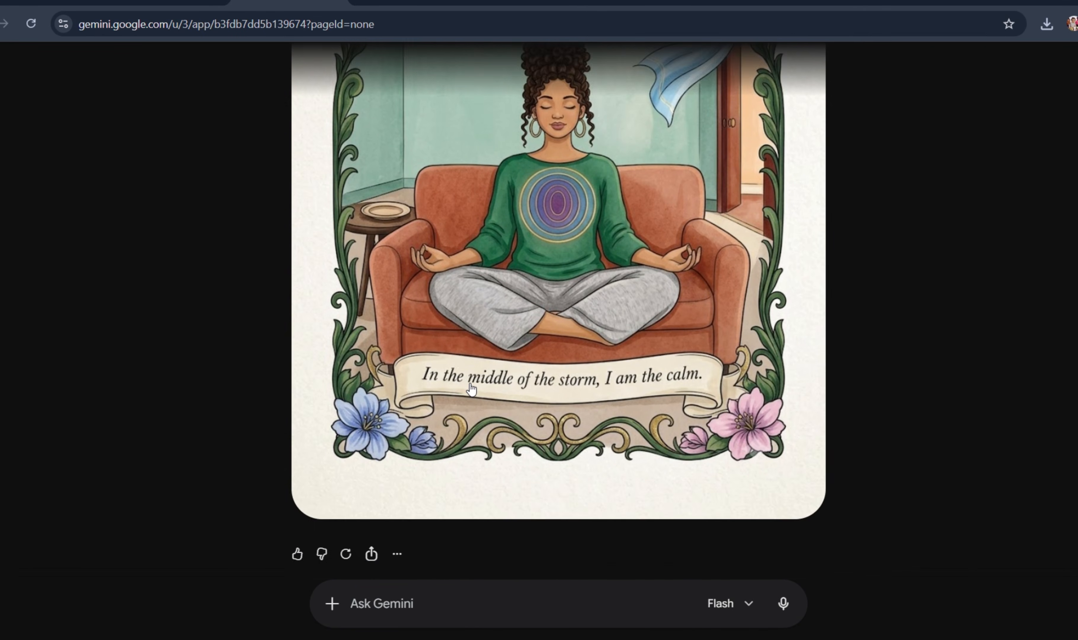
scroll(471, 389, up, 2)
scroll(471, 389, up, 1)
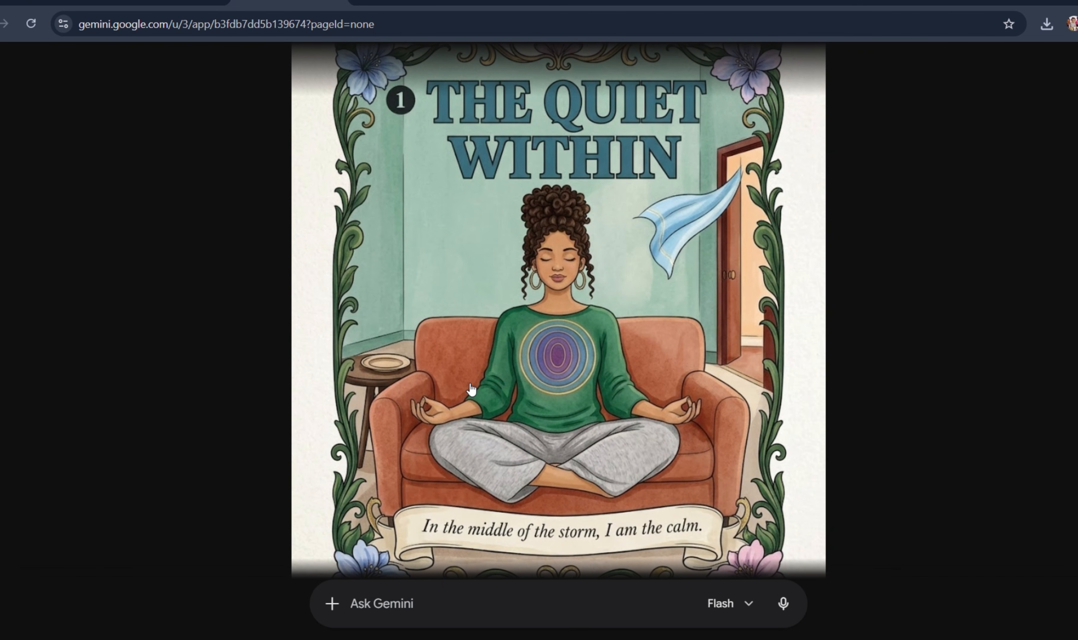
scroll(471, 389, up, 2)
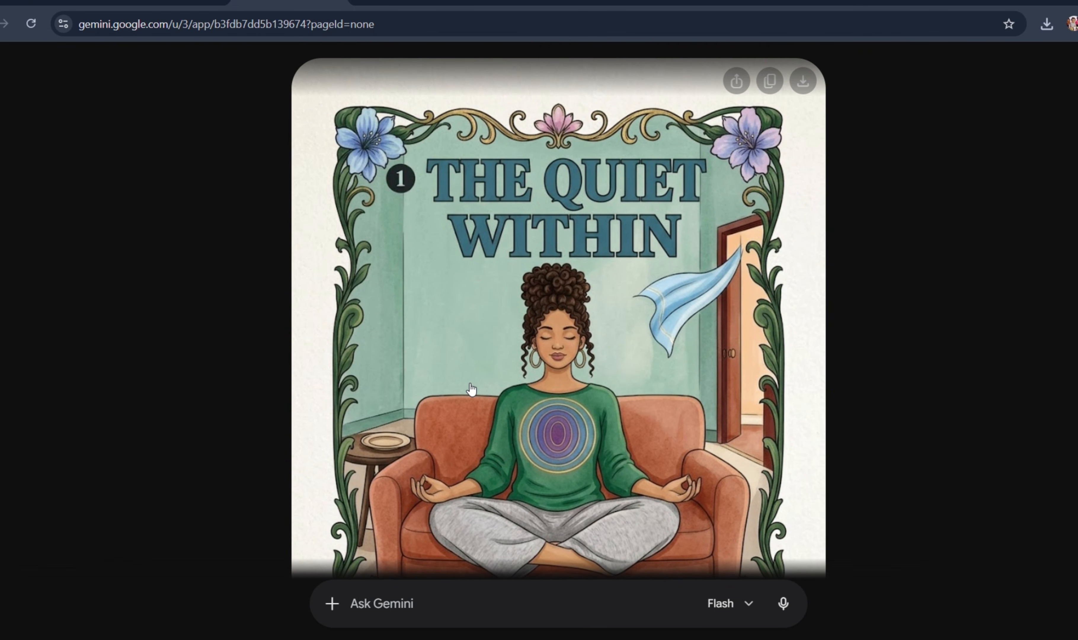